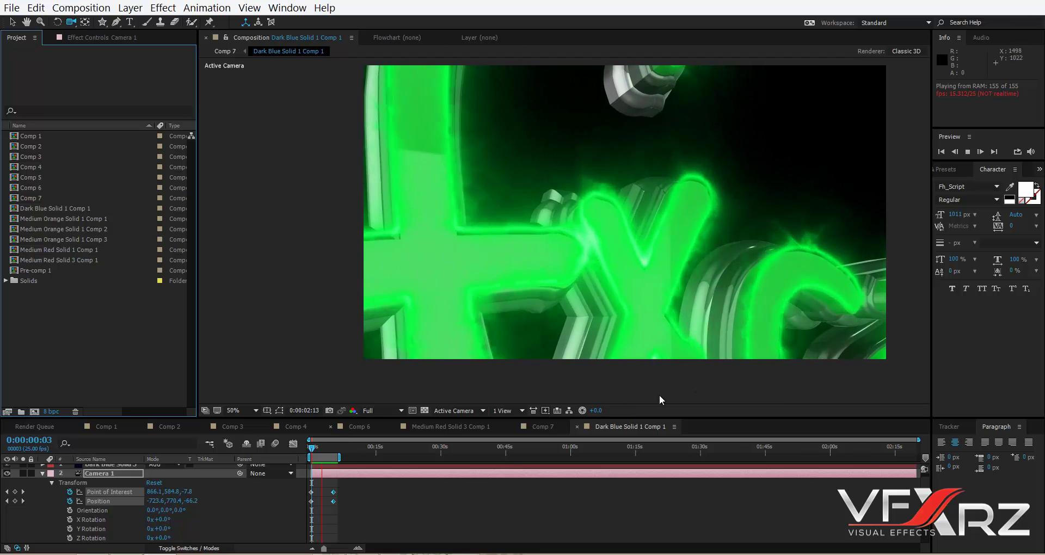
Stop the preview and create a new composition, Comp 8, with default settings.
left_click(326, 448)
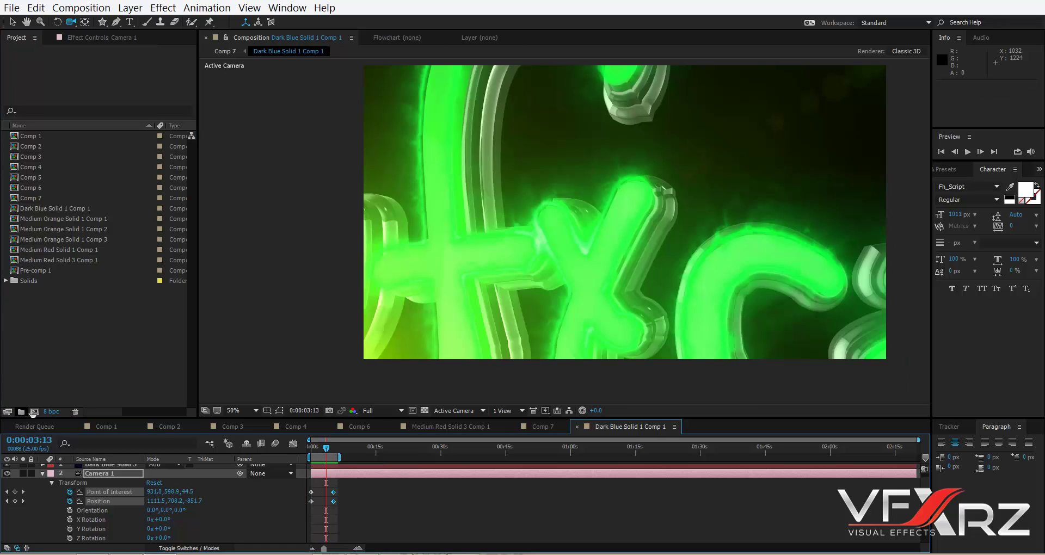
left_click(34, 411)
key("Return")
Add a dark blue solid and apply the Video Copilot Element effect to it.
right_click(242, 471)
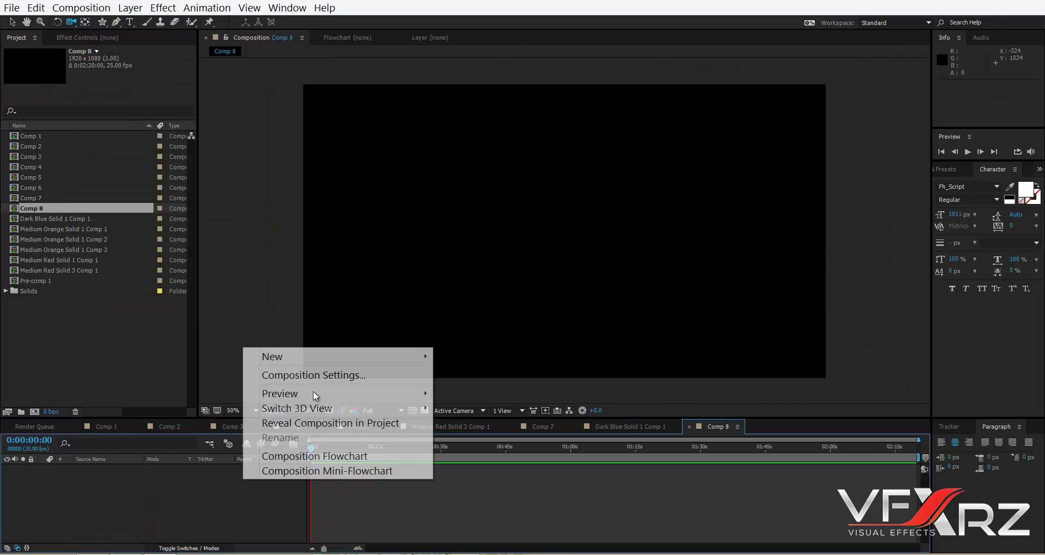
mouse_move(337, 357)
left_click(491, 390)
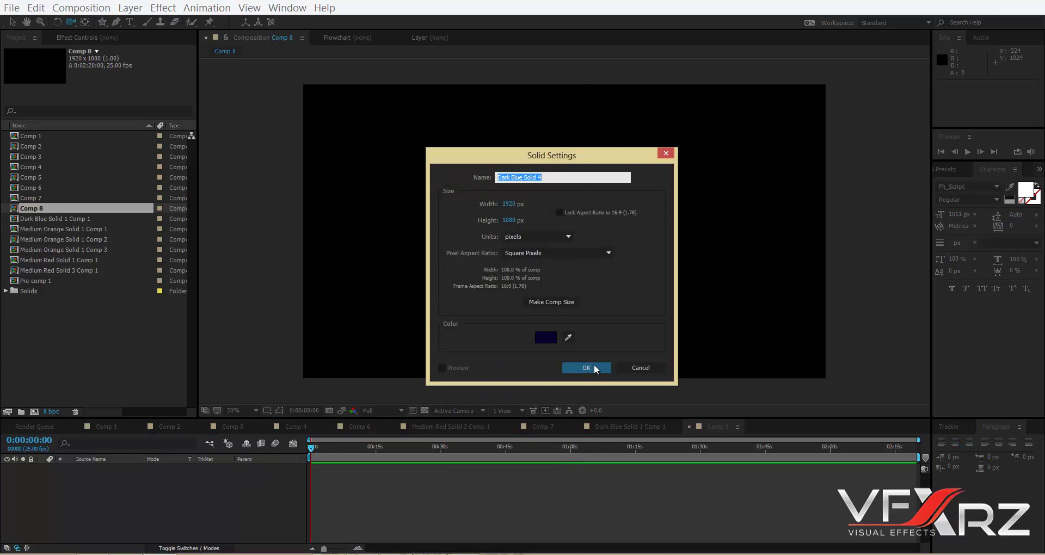
left_click(593, 365)
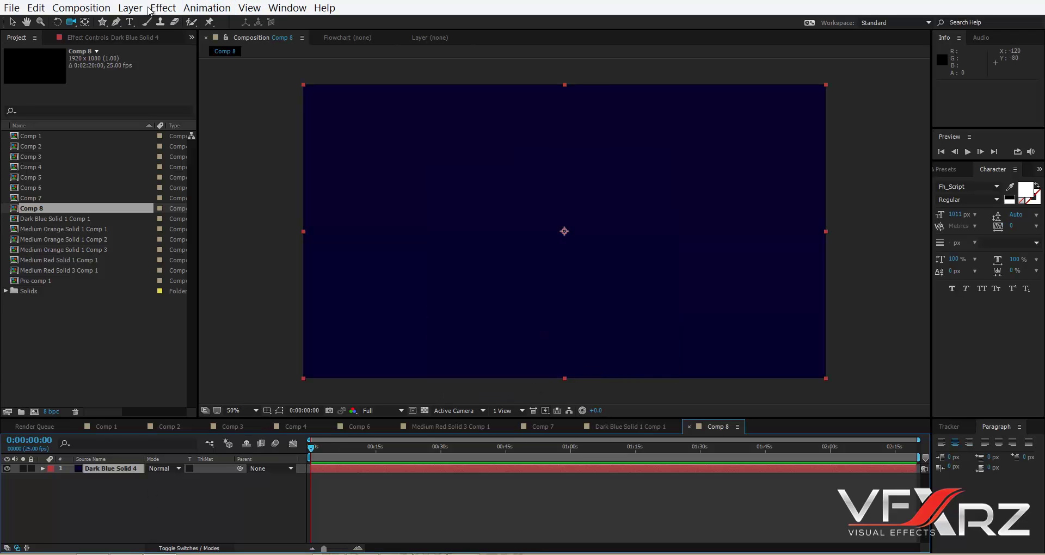
left_click(156, 9)
mouse_move(514, 426)
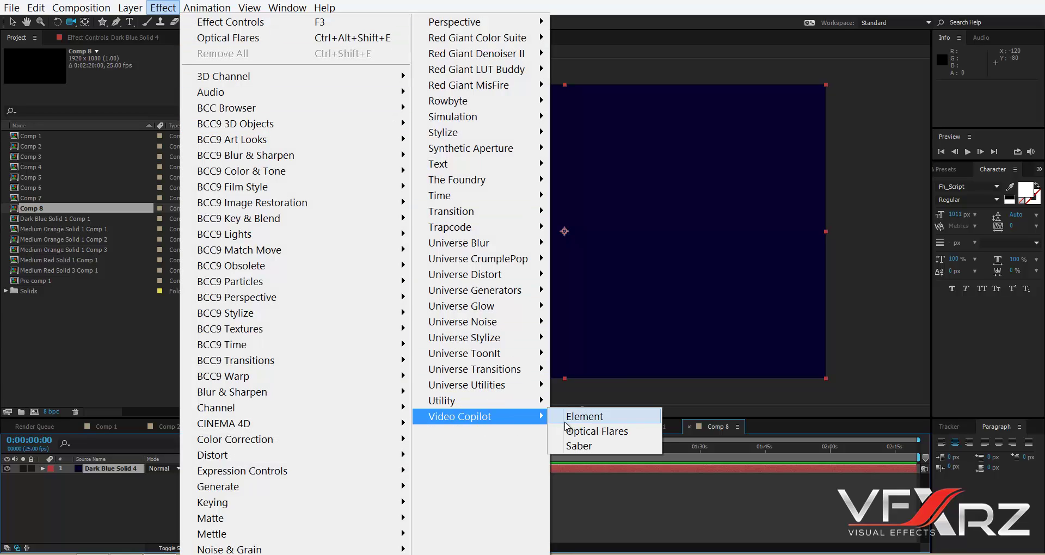
left_click(584, 422)
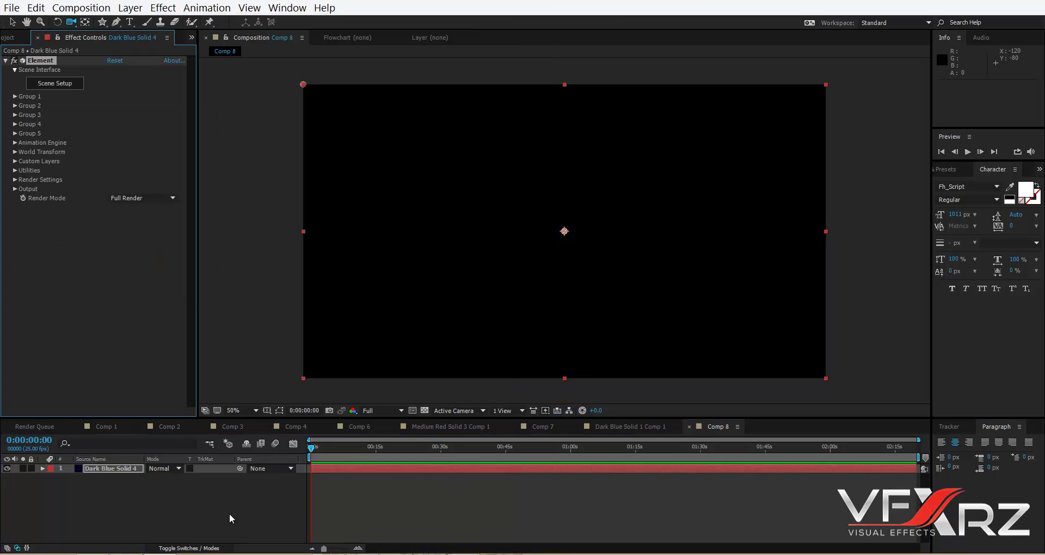
Add a second dark blue solid with the Saber effect, then deselect all layers.
right_click(153, 509)
mouse_move(217, 380)
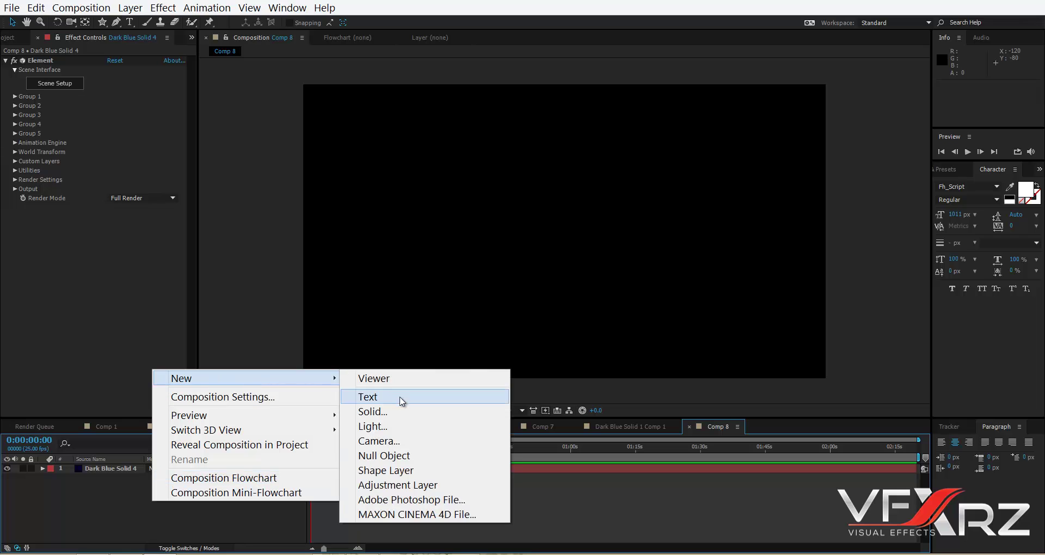
left_click(397, 414)
left_click(578, 367)
left_click(171, 10)
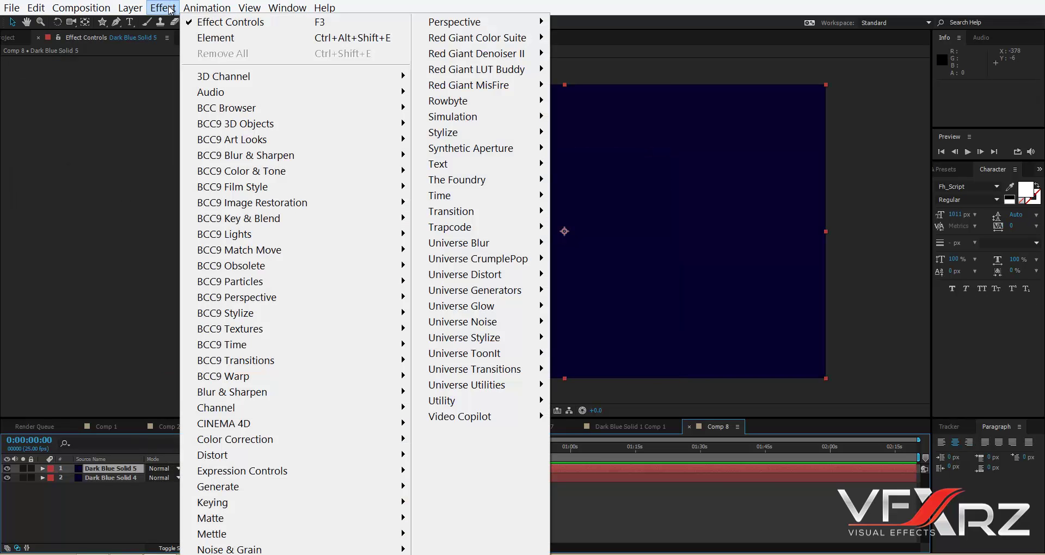
mouse_move(528, 418)
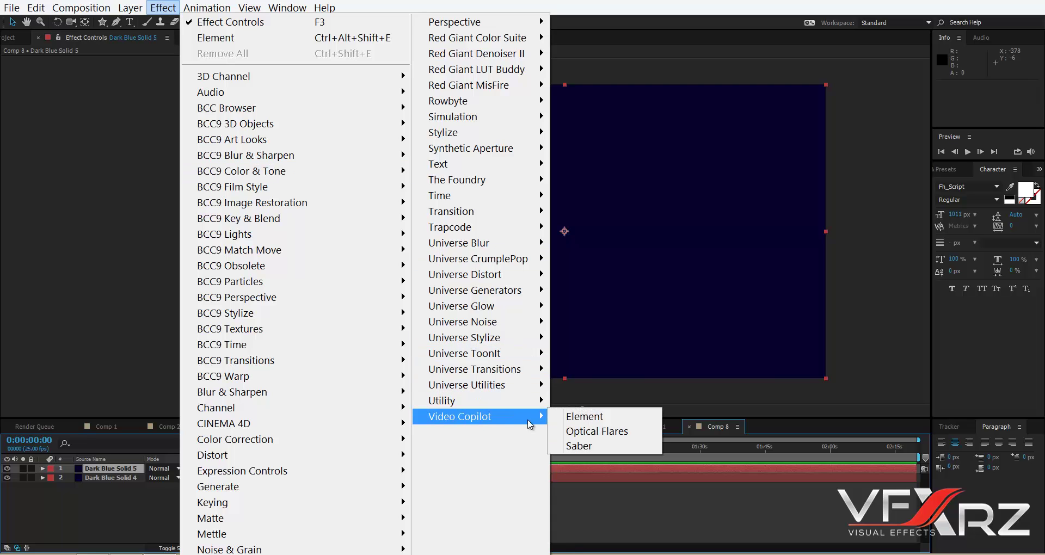
left_click(589, 448)
left_click(220, 511)
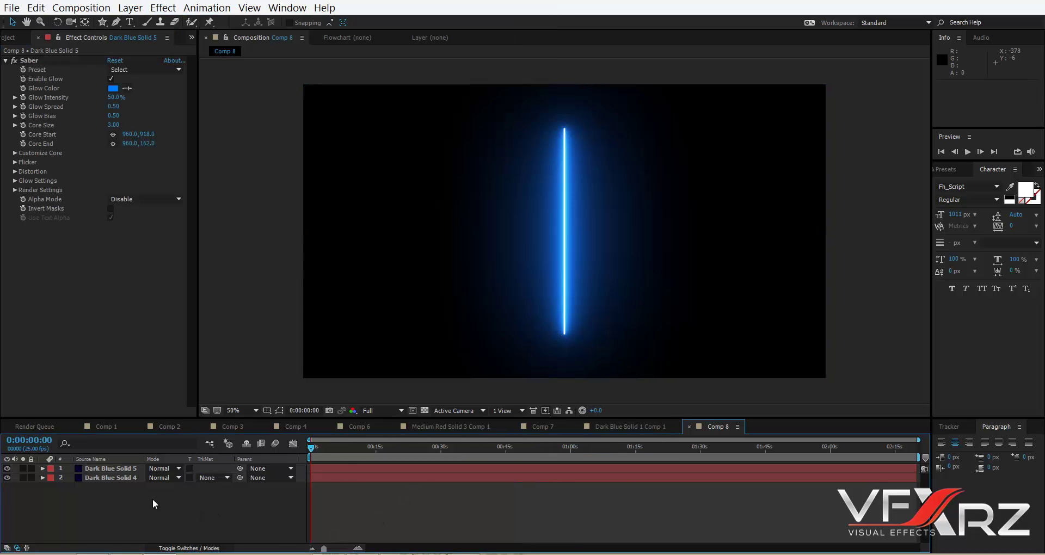
right_click(155, 506)
Add a text layer reading 'vfxrz' and drag it lower and to the right in the frame.
mouse_move(237, 378)
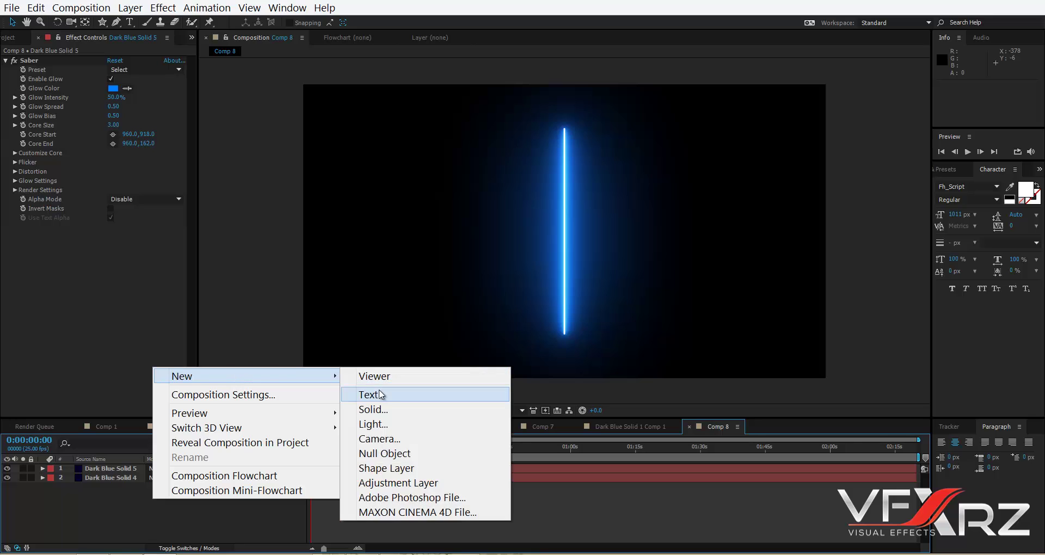
left_click(389, 394)
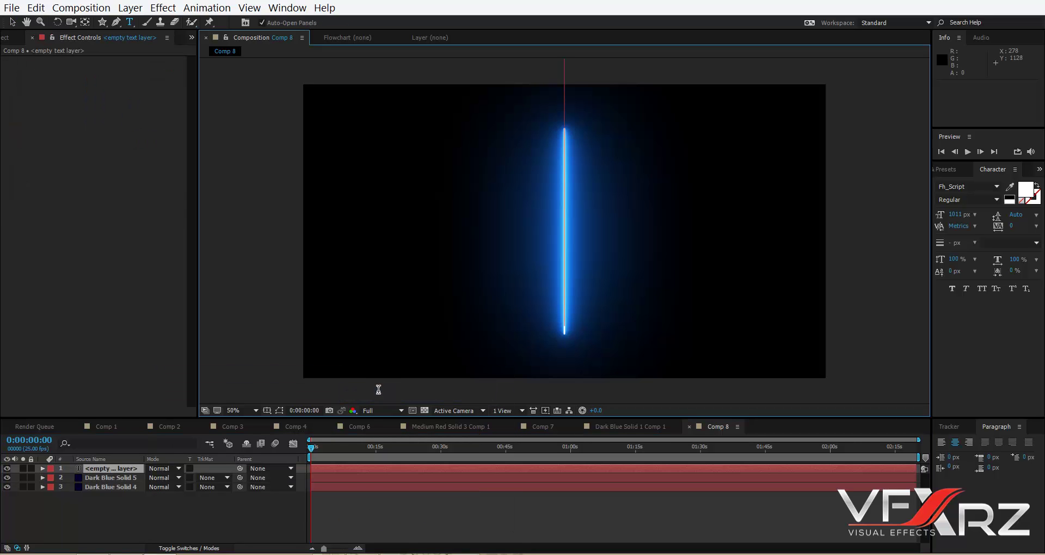
type("vfx")
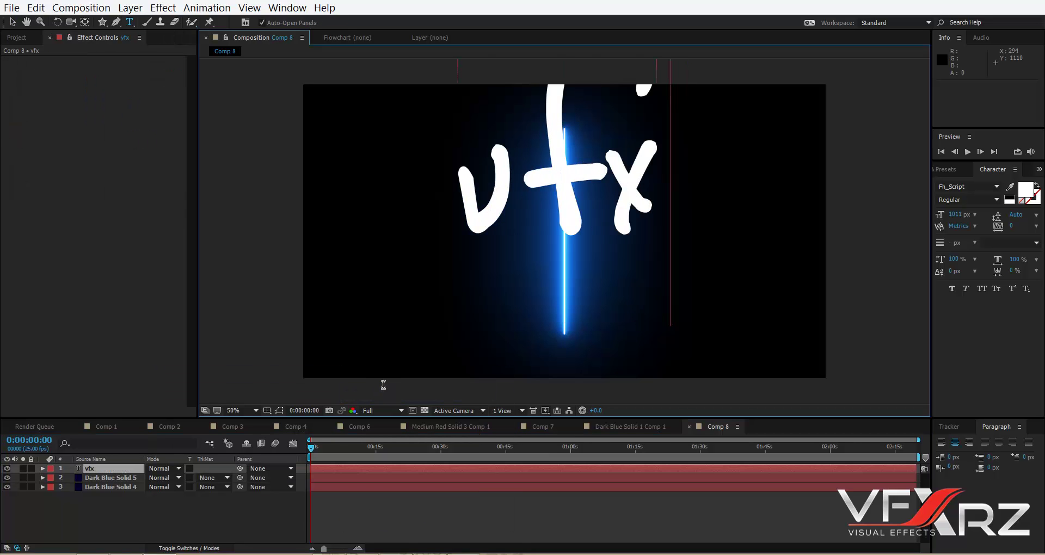
type("rz")
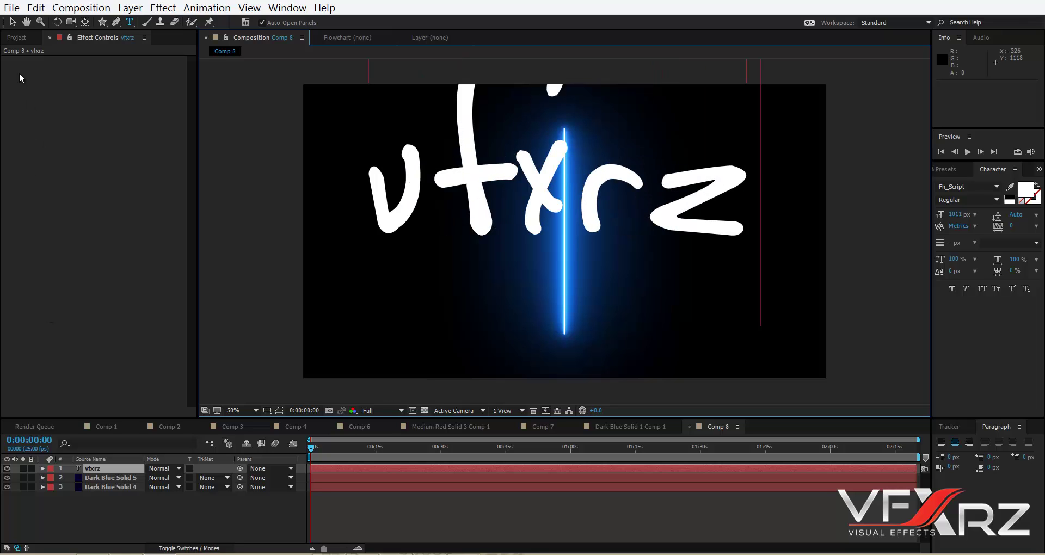
left_click(11, 22)
left_click_drag(535, 213, 547, 280)
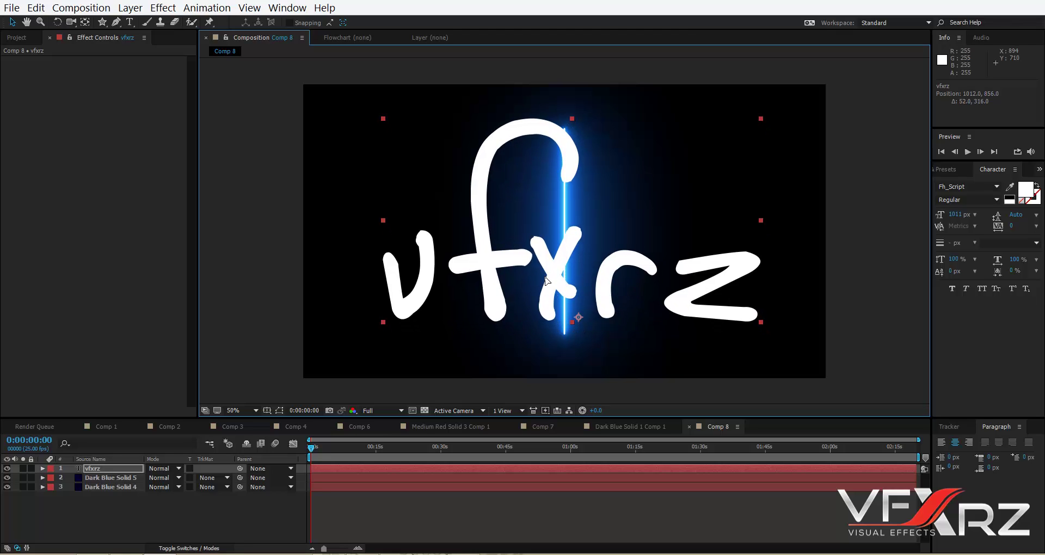
Set Saber's Core Type to Text Layer, tracing the vfxrz text layer.
left_click(110, 477)
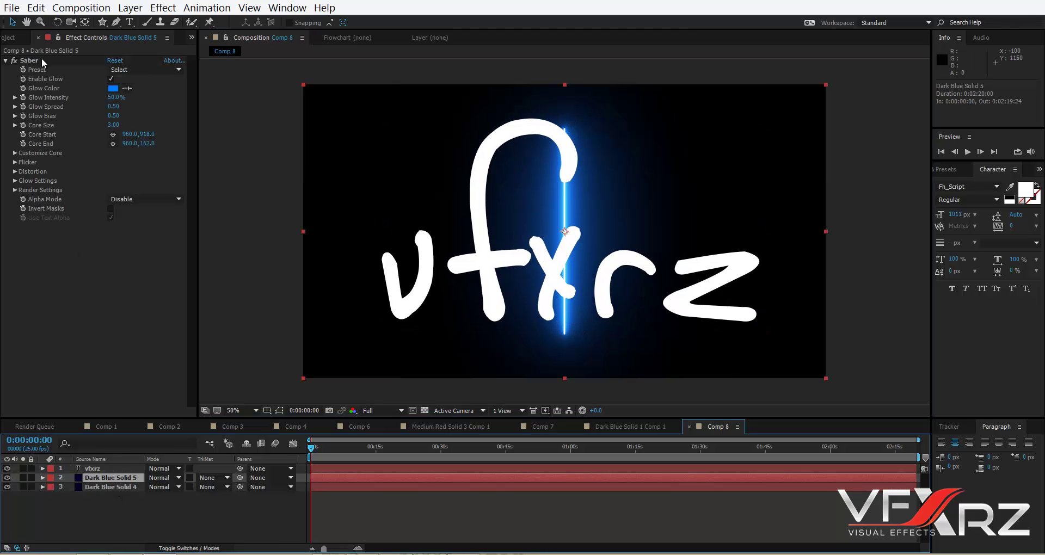
left_click(29, 61)
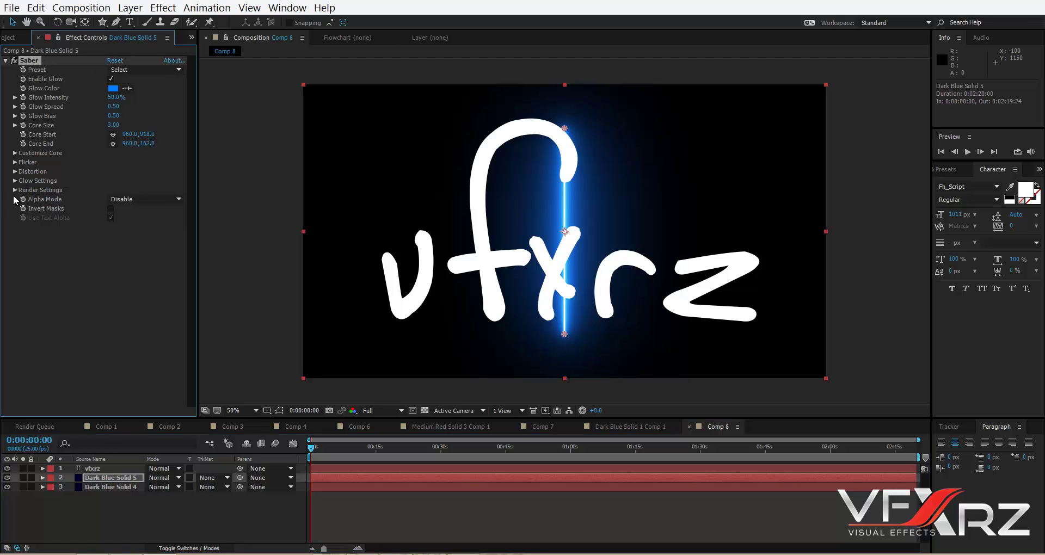
left_click(15, 153)
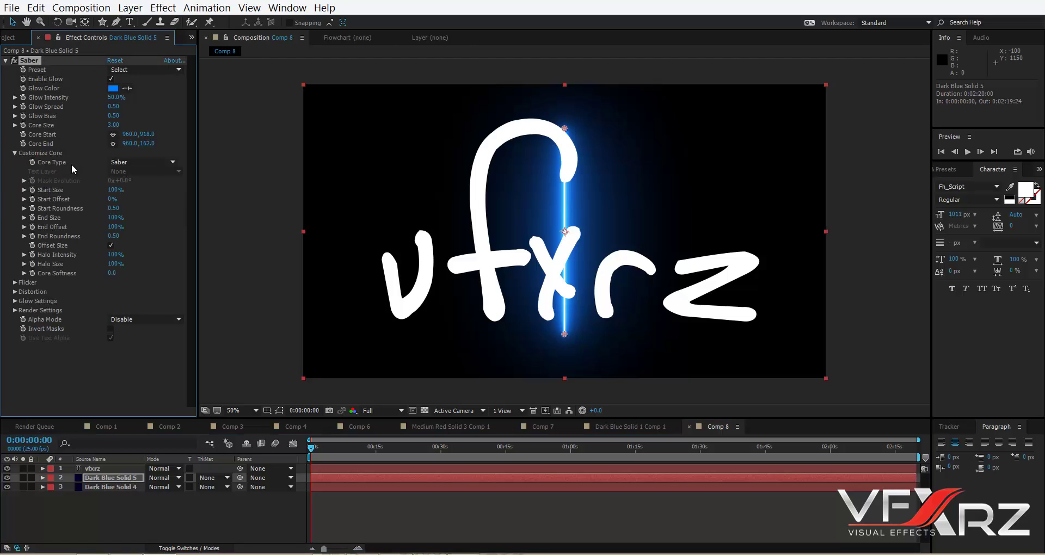
left_click(128, 163)
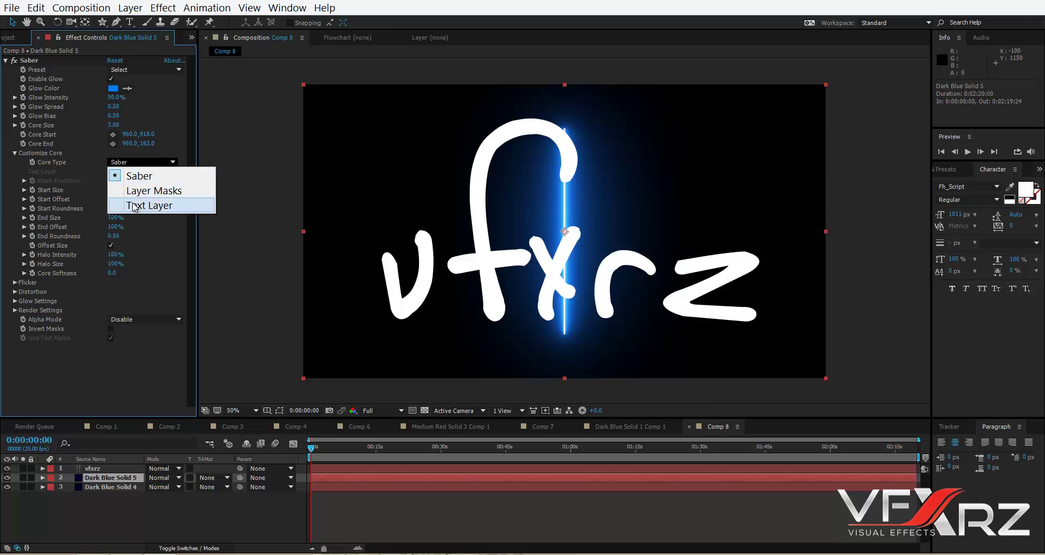
left_click(134, 205)
left_click(127, 173)
left_click(143, 204)
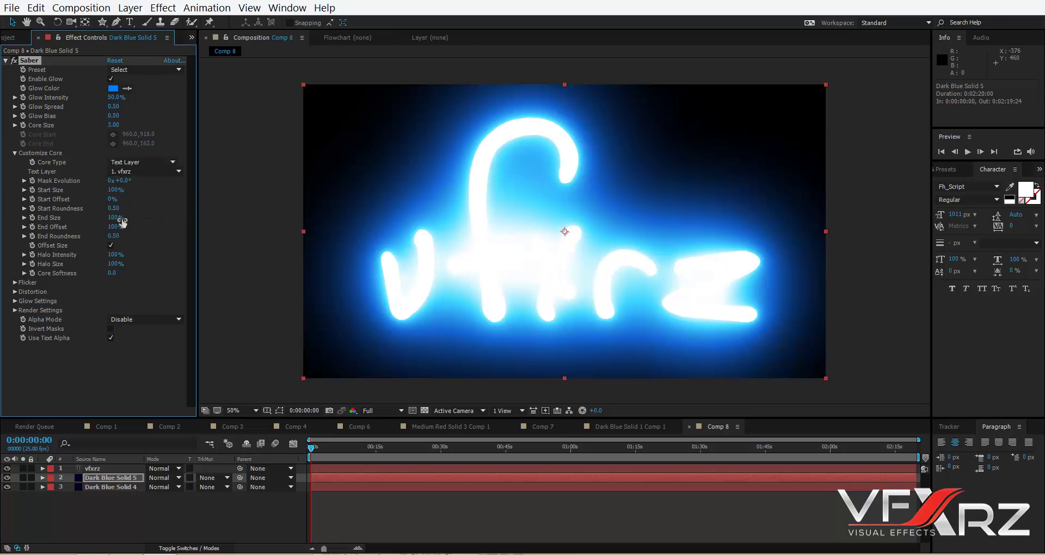
left_click(14, 154)
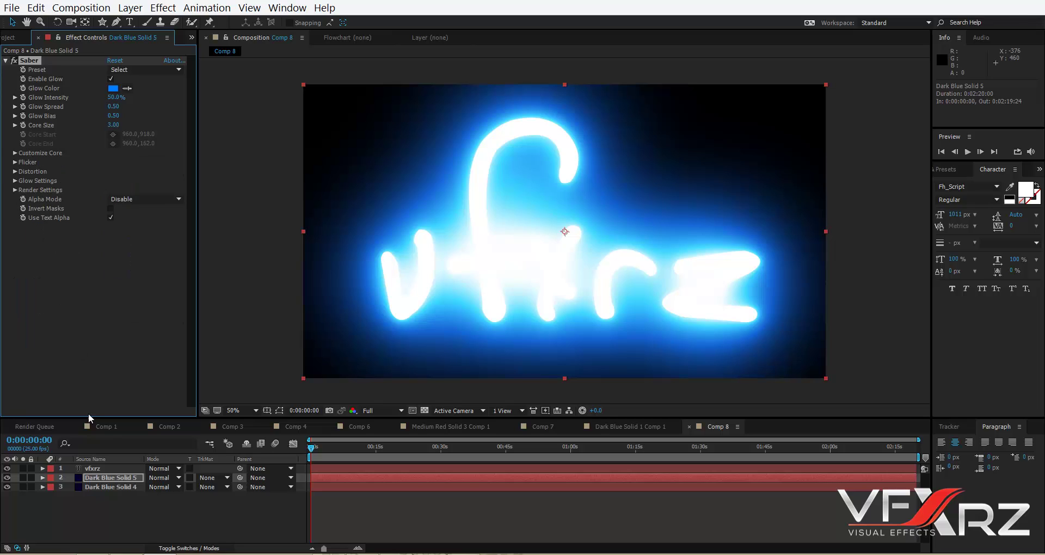
Set Element's Custom Text and Masks Path Layer 1 to vfxrz.
left_click(104, 487)
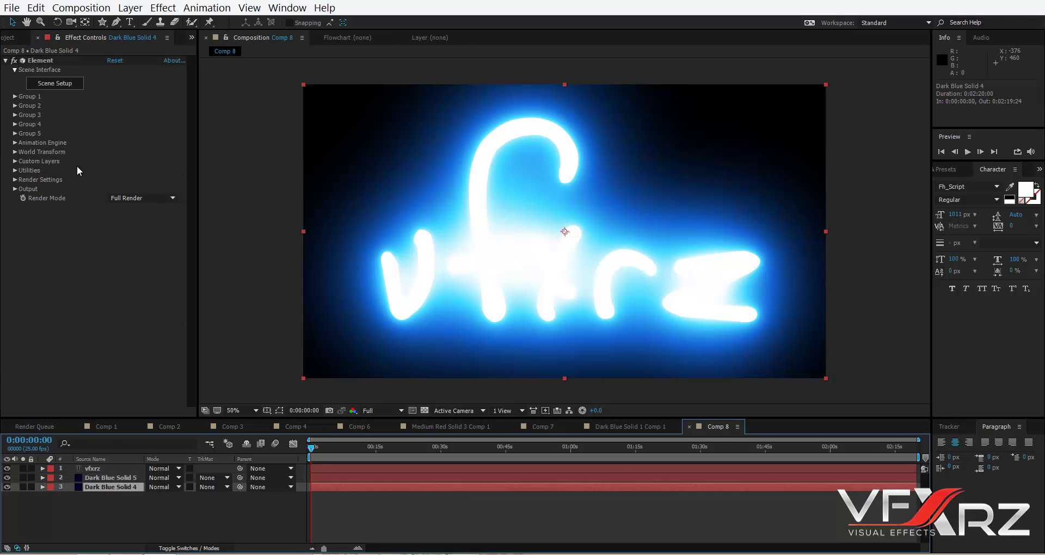
left_click(38, 61)
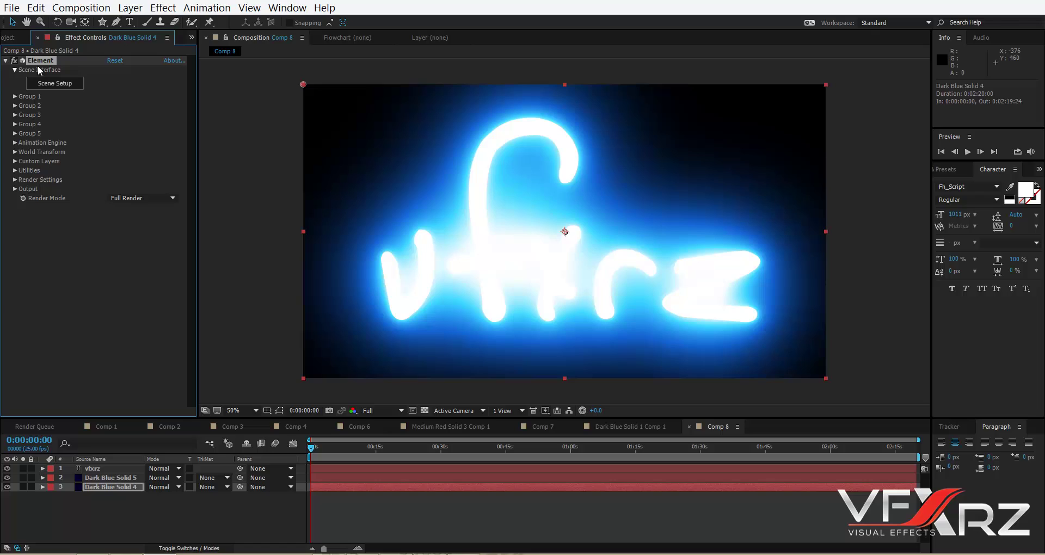
left_click(14, 161)
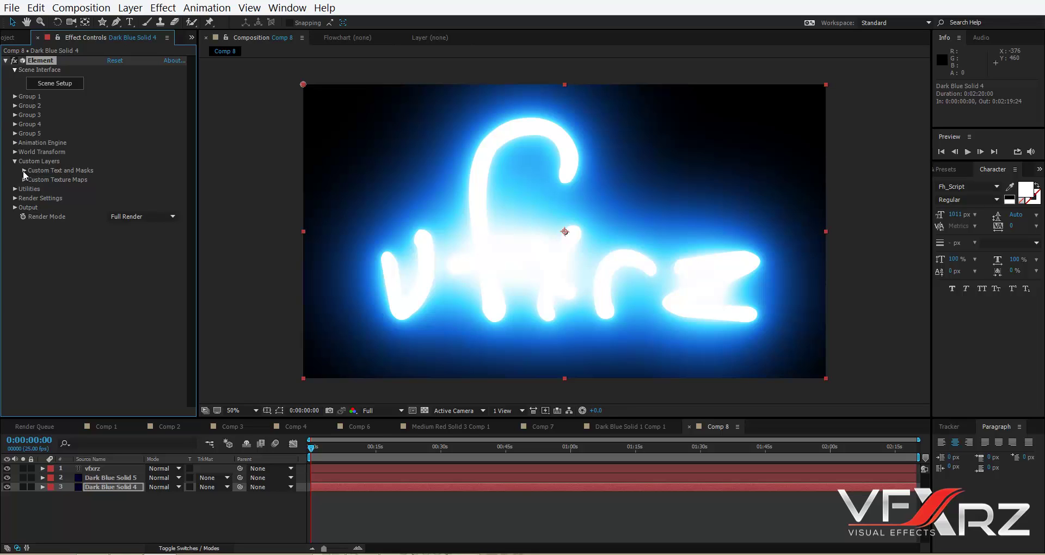
left_click(25, 172)
left_click(112, 180)
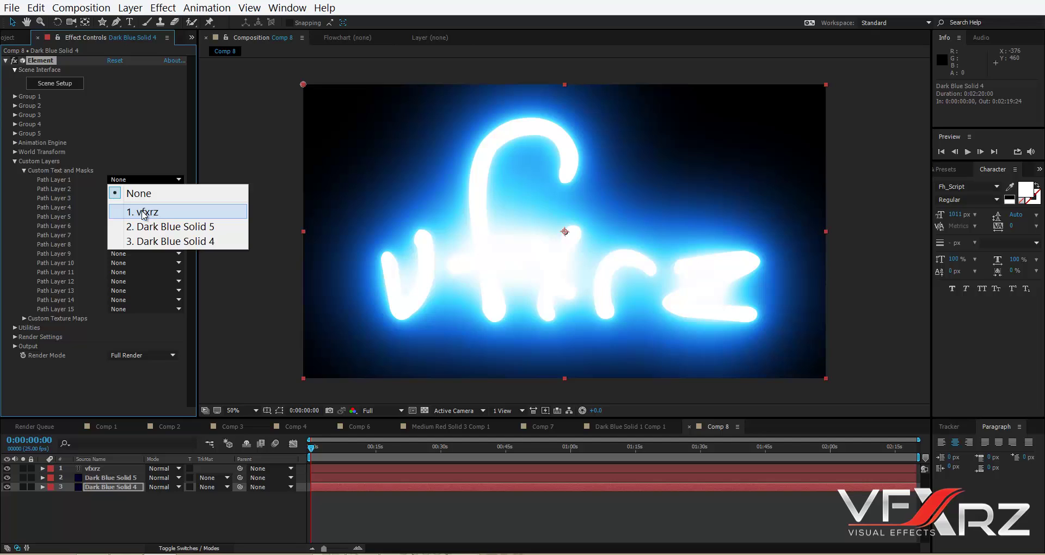
left_click(161, 213)
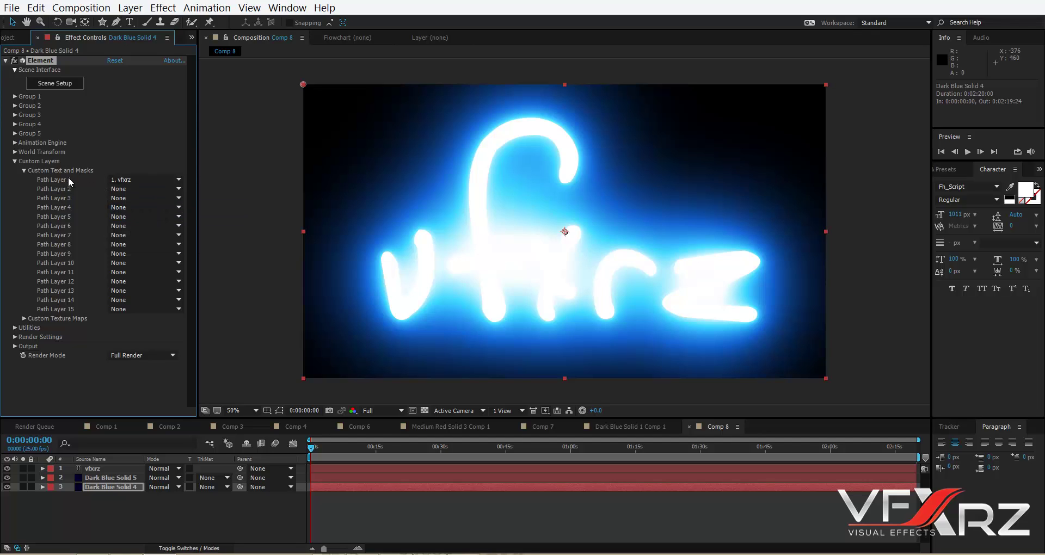
Extrude the vfxrz text into a 3D model and view it at an angle.
left_click(23, 170)
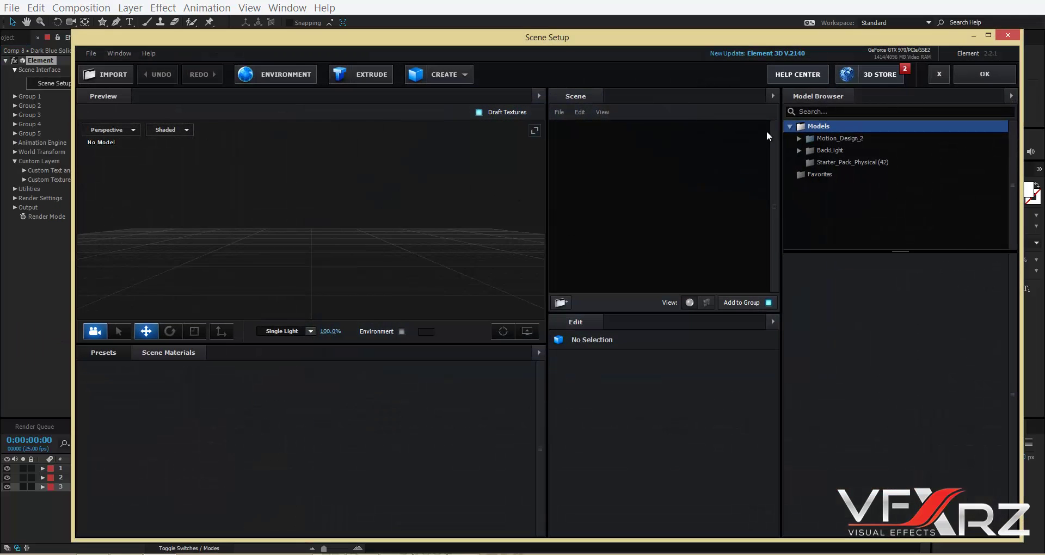
left_click(386, 73)
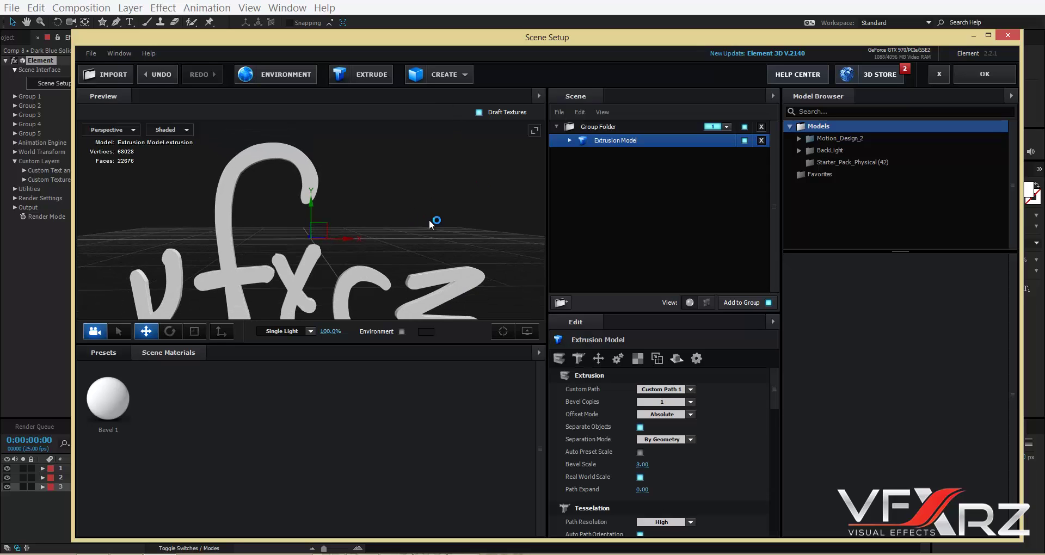
left_click_drag(438, 221, 544, 179)
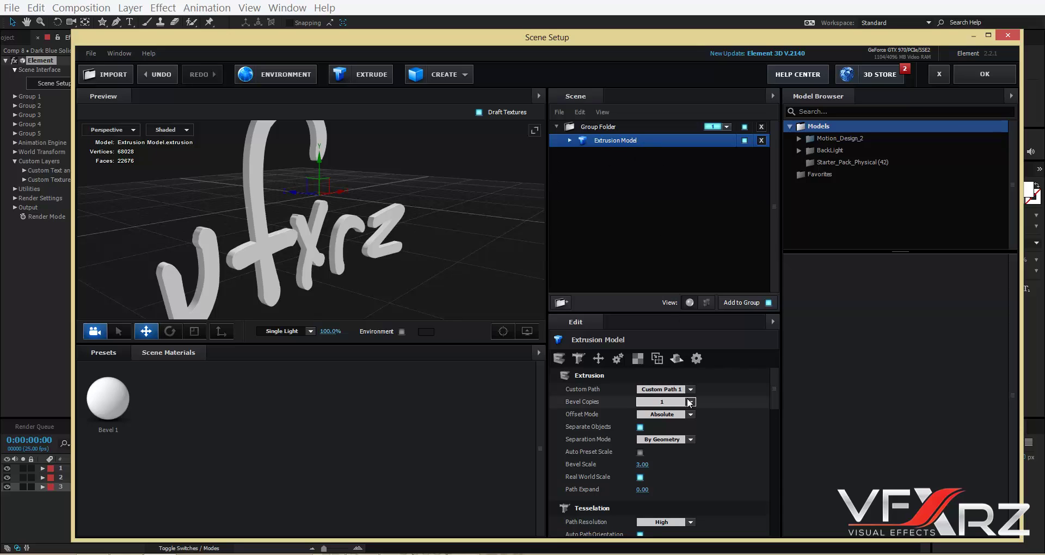
Set 3 bevel copies with Relative offset mode and expand the model to show Bevel 1–3.
left_click(660, 406)
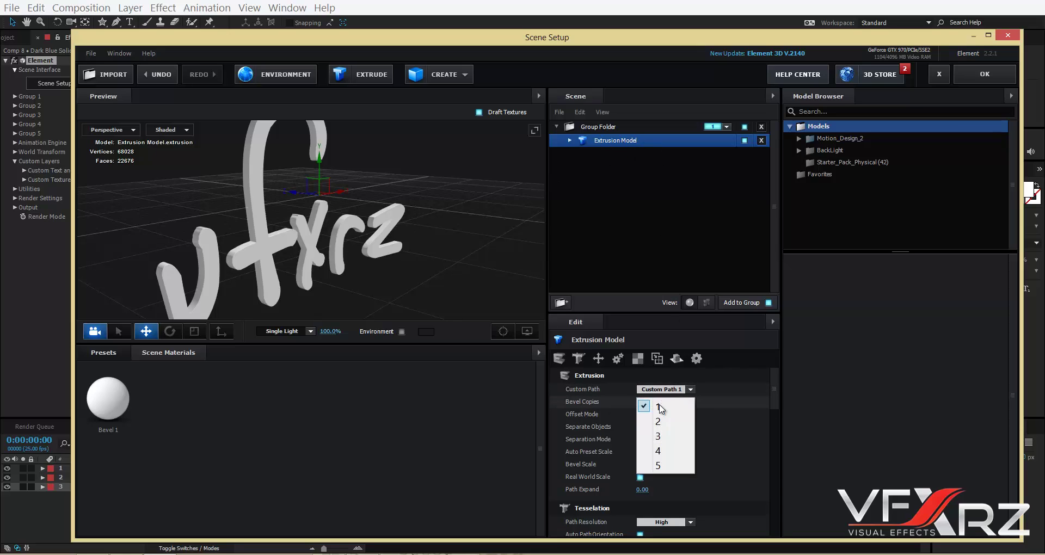
left_click(660, 437)
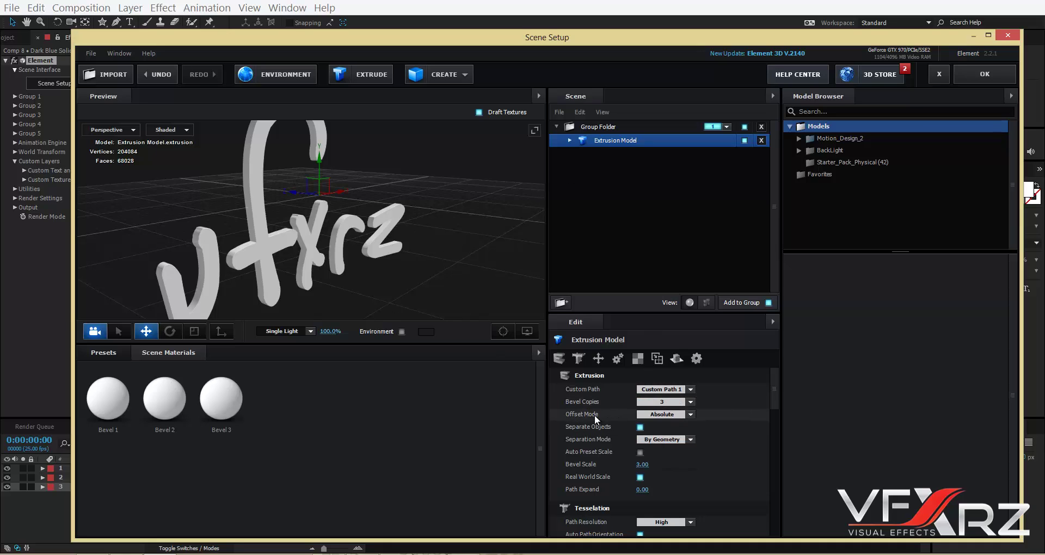
left_click(661, 414)
left_click(662, 434)
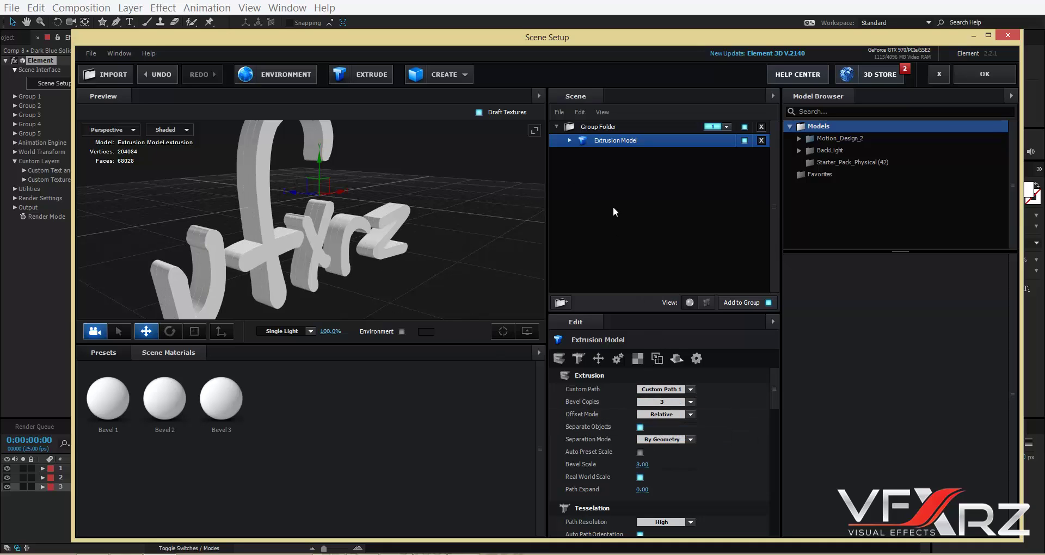
left_click(570, 140)
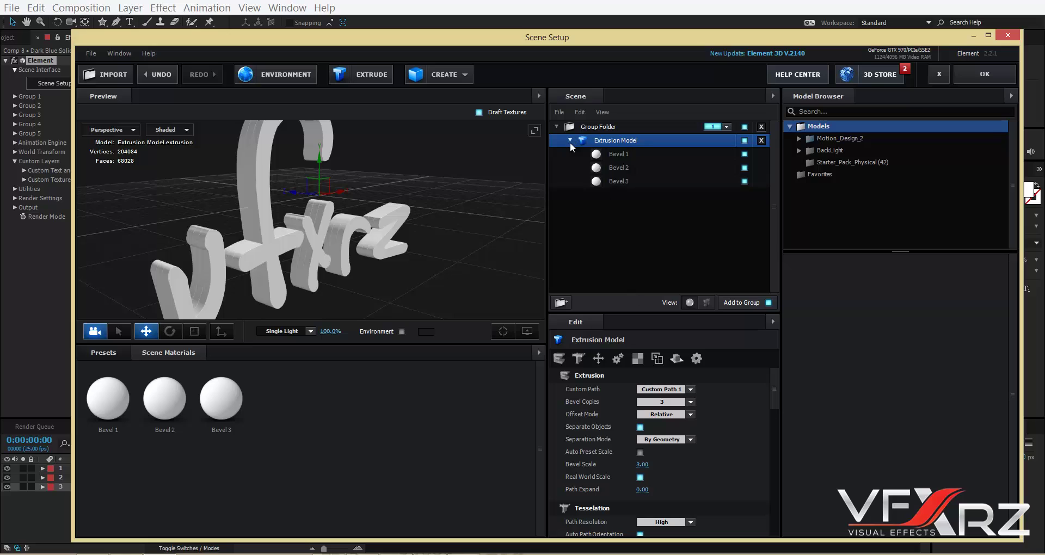
Widen Bevel 1's Bevel Size and set Bevel 2's Bevel Size to 1.50.
left_click(637, 178)
left_click(606, 157)
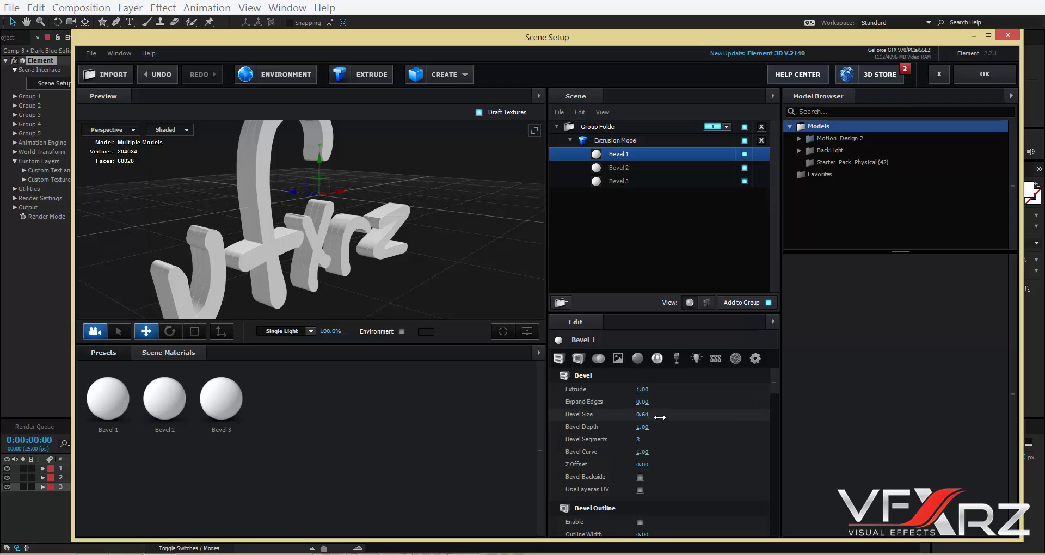
left_click_drag(664, 416, 854, 413)
left_click(642, 169)
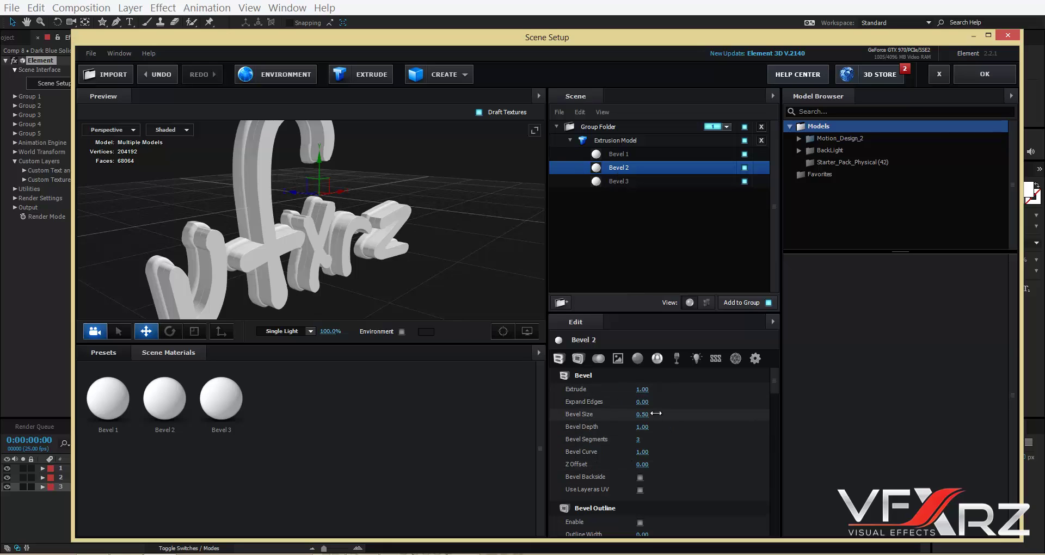
left_click_drag(662, 413, 789, 407)
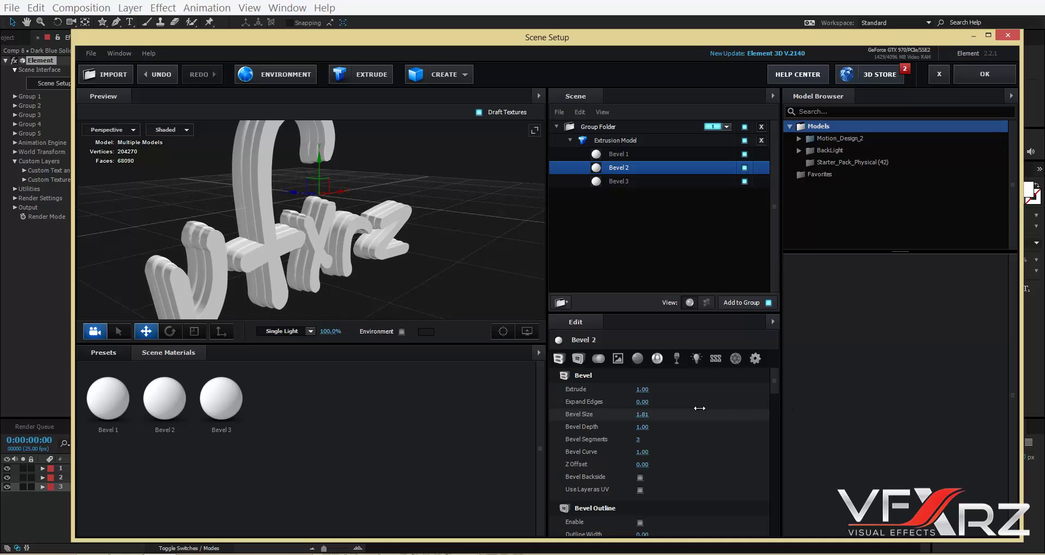
left_click_drag(699, 408, 700, 408)
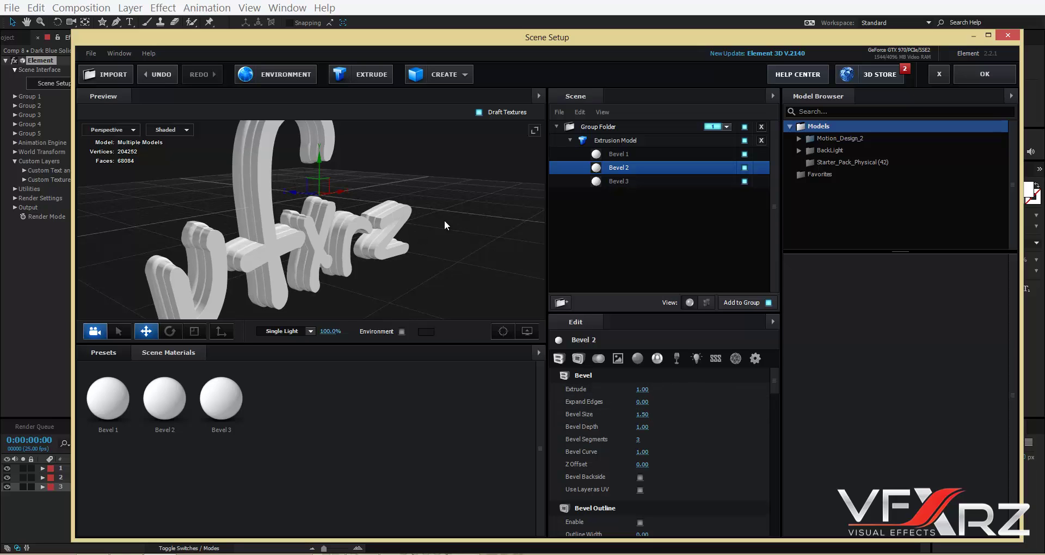
left_click_drag(429, 219, 374, 222)
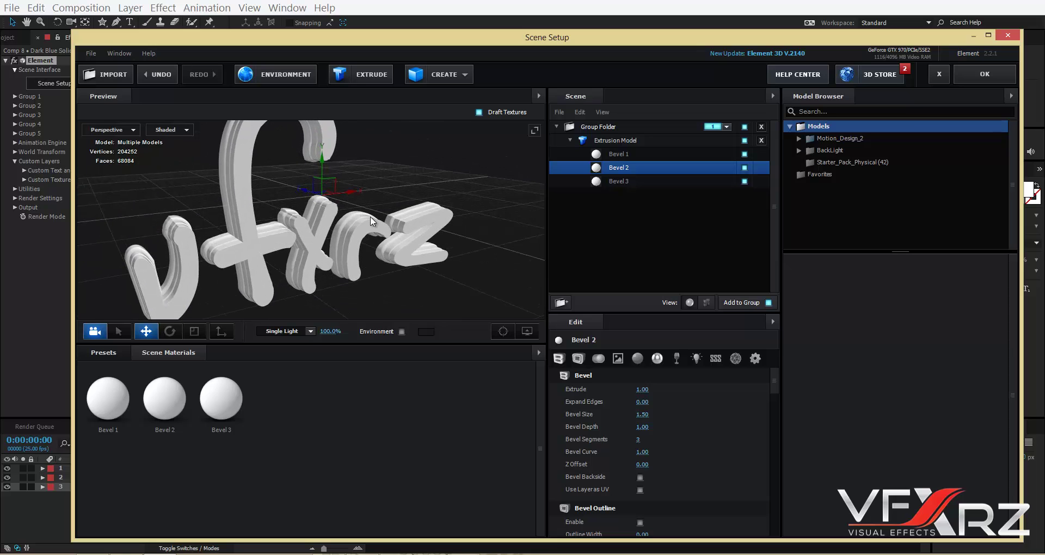
Set Bevel 3's Diffuse Color to bright yellow.
left_click(208, 399)
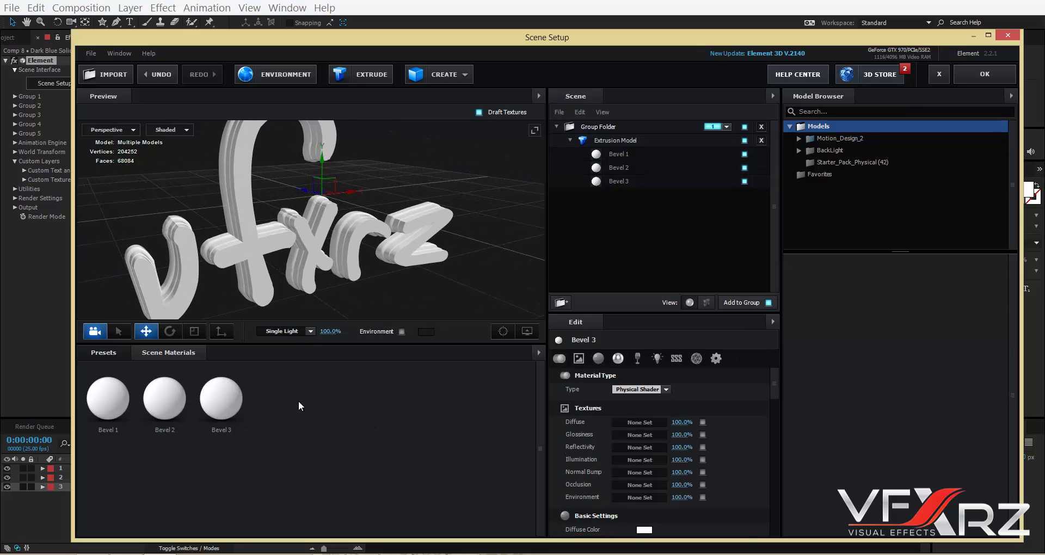
scroll(778, 403, "down", 5)
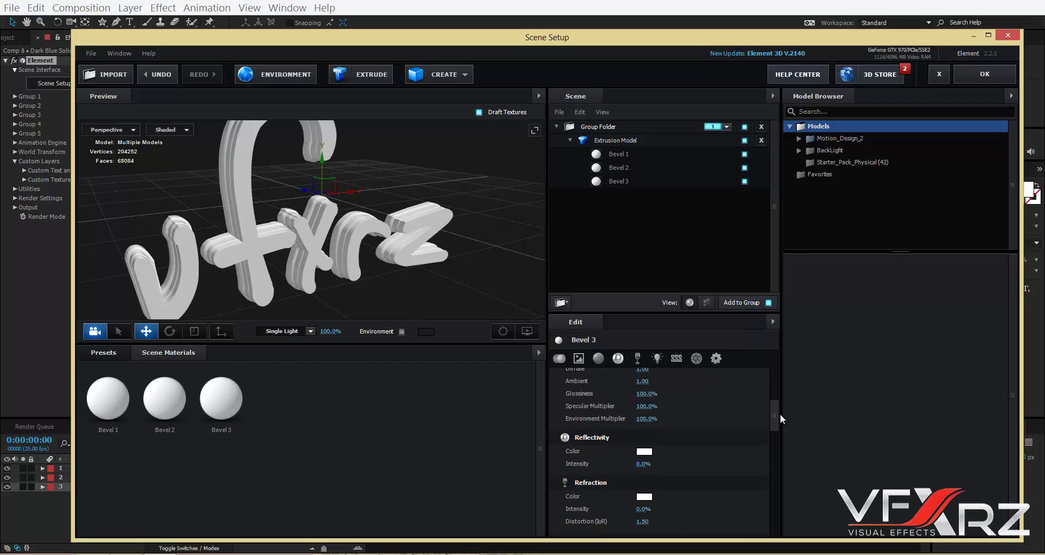
scroll(780, 413, "up", 2)
left_click(639, 409)
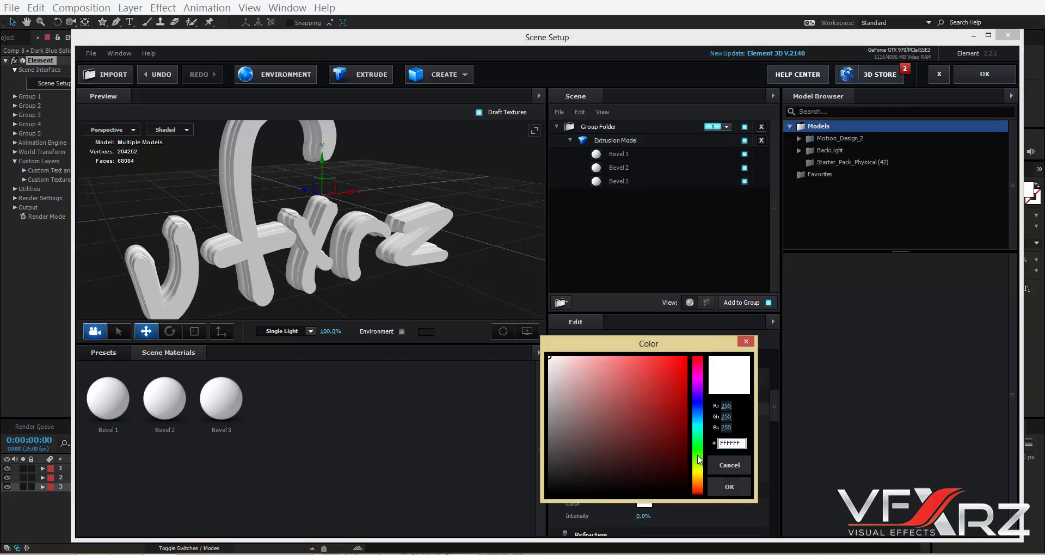
left_click_drag(702, 456, 705, 476)
left_click_drag(677, 366, 733, 312)
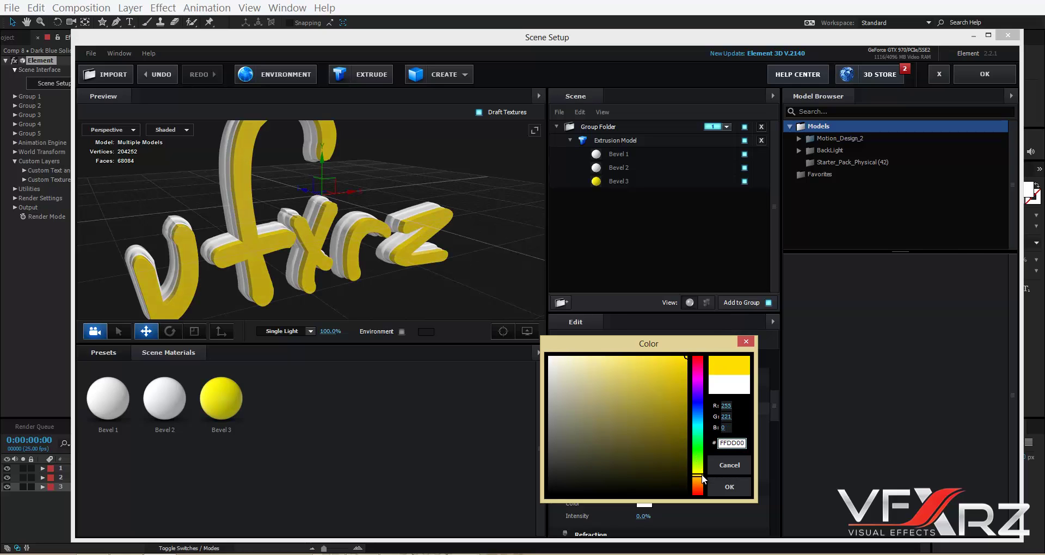
left_click(729, 485)
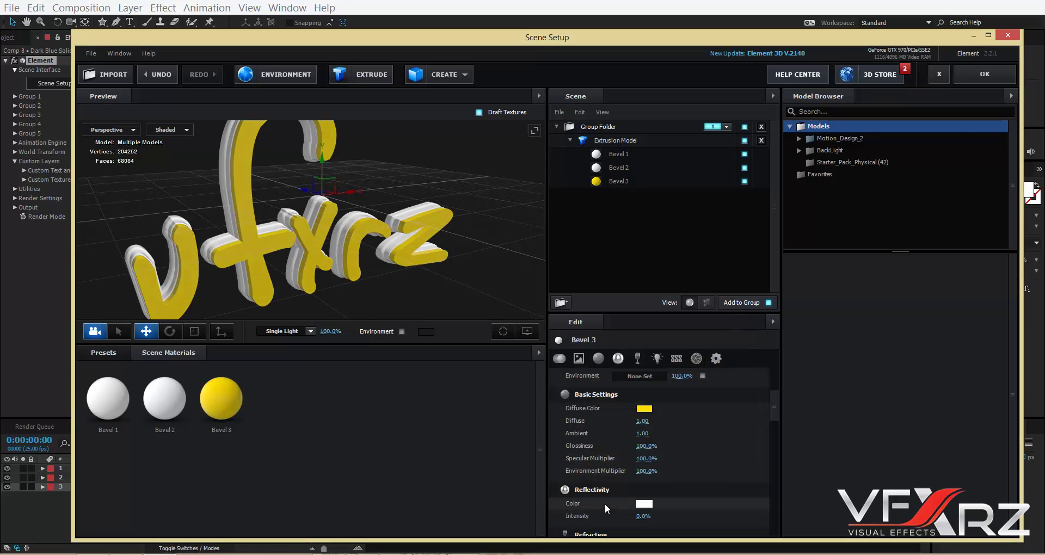
Give Bevel 3 a yellow Reflectivity Color at 64% intensity.
scroll(604, 489, "down", 5)
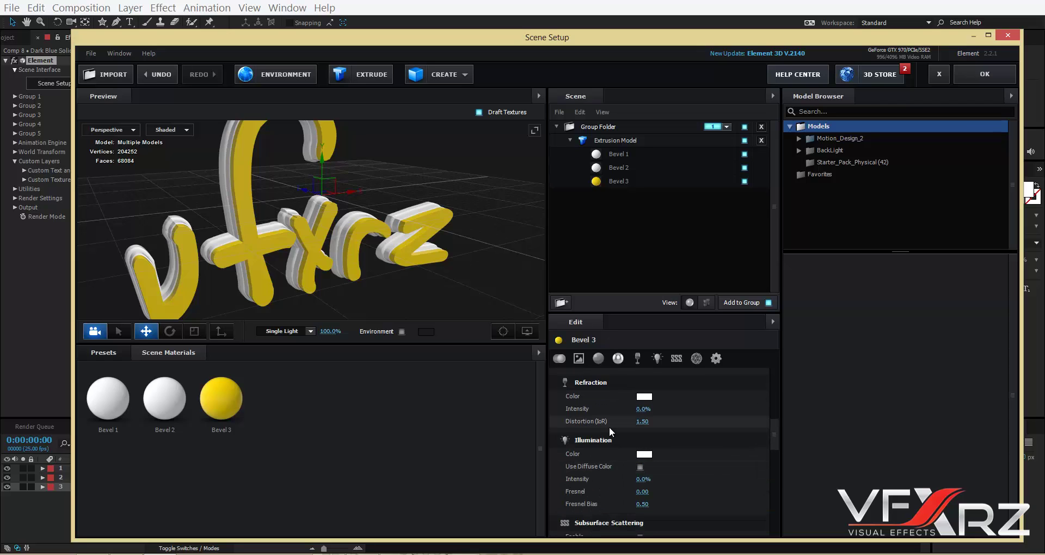
scroll(611, 424, "up", 5)
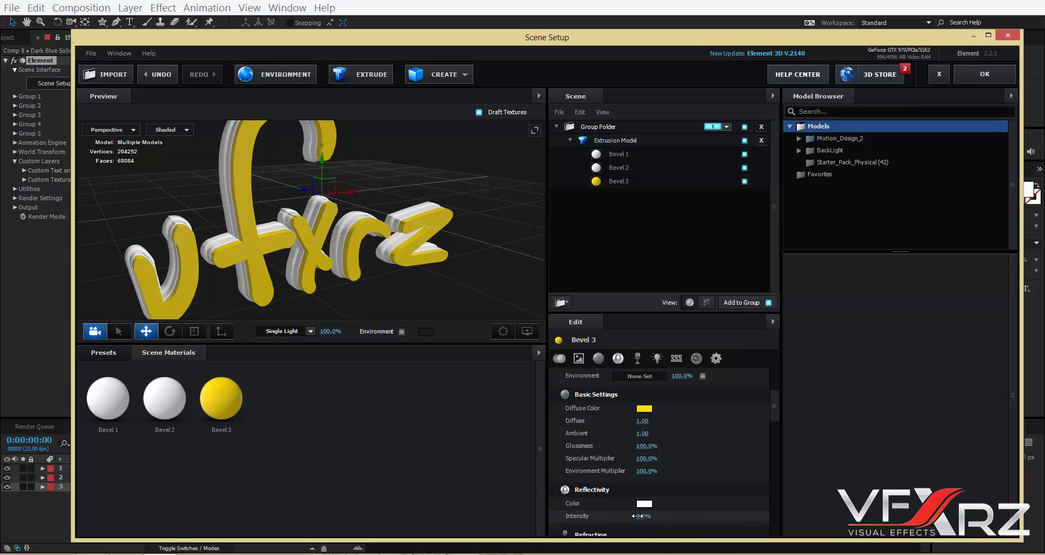
left_click_drag(638, 515, 673, 516)
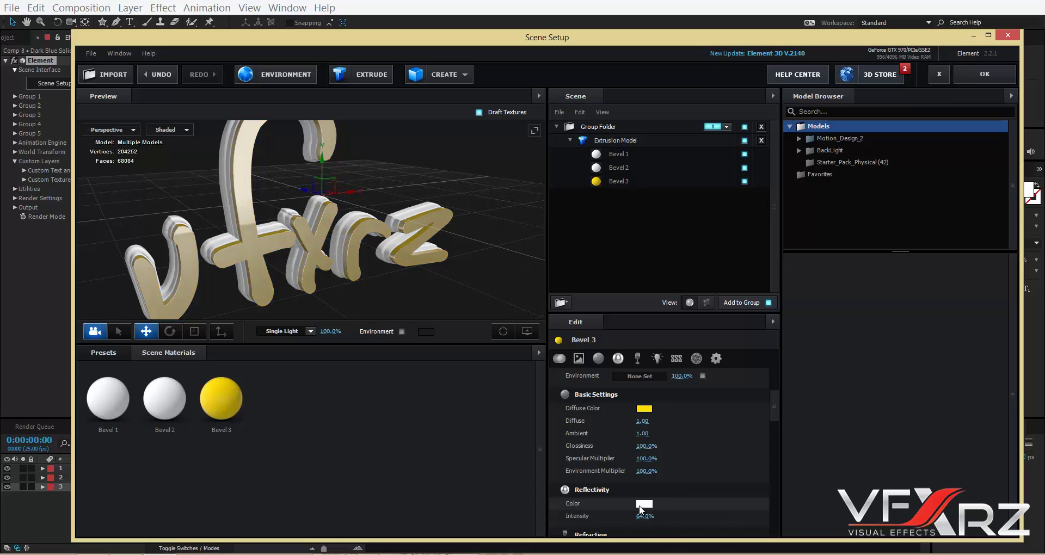
left_click(644, 503)
left_click(698, 522)
left_click(686, 407)
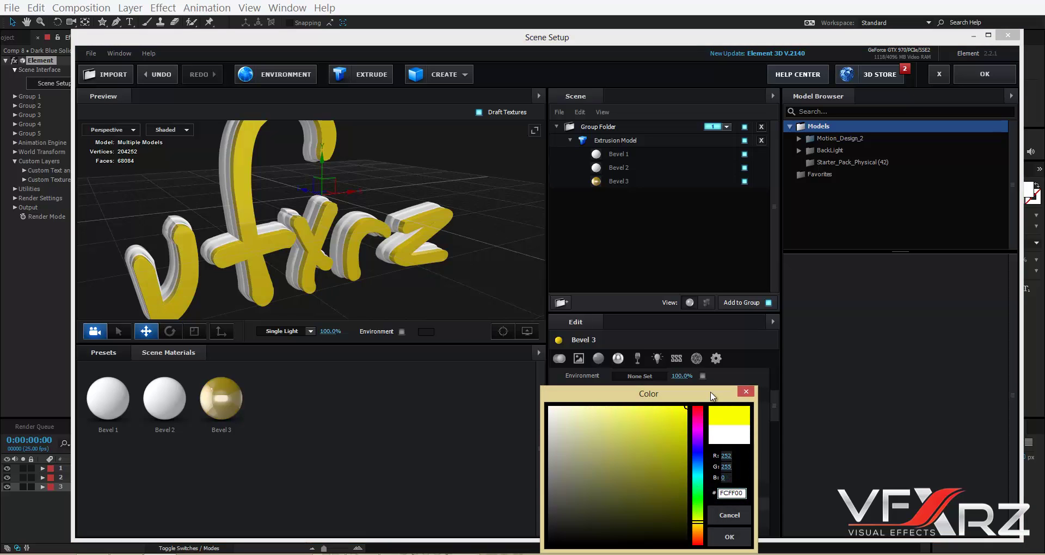
left_click(729, 537)
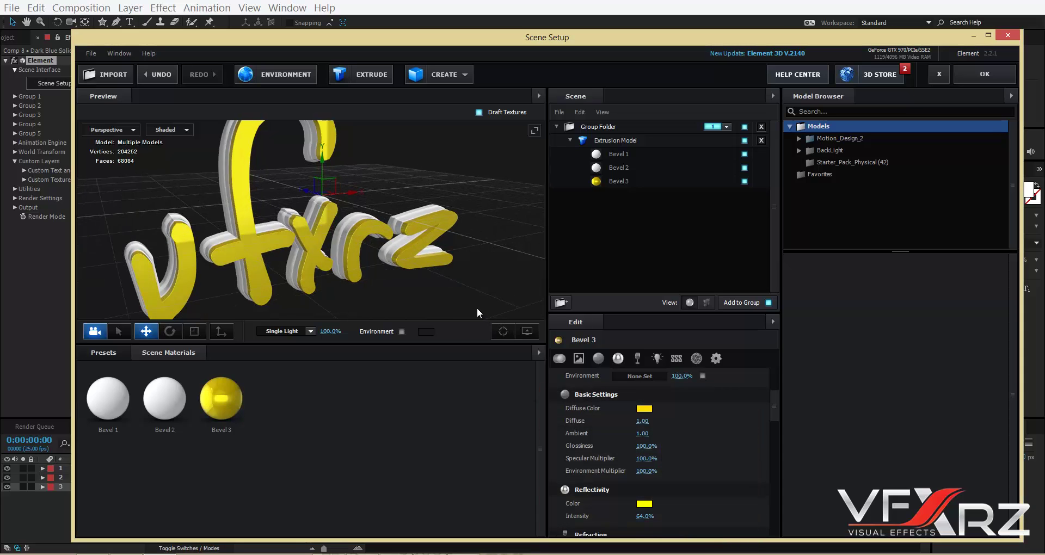
left_click_drag(475, 305, 504, 384)
Set Bevel 2's Diffuse Color to green (35FF00).
left_click(164, 398)
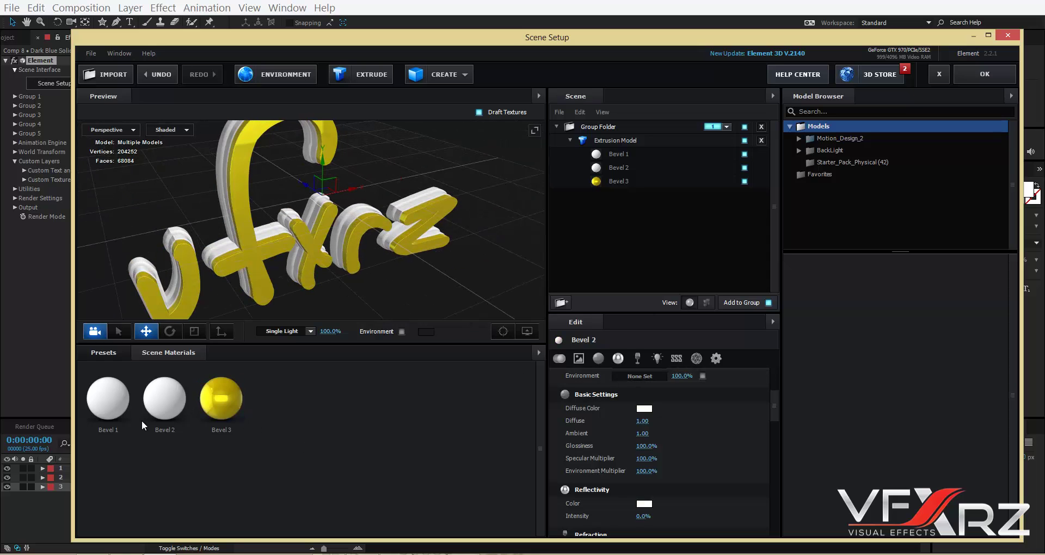
left_click(645, 414)
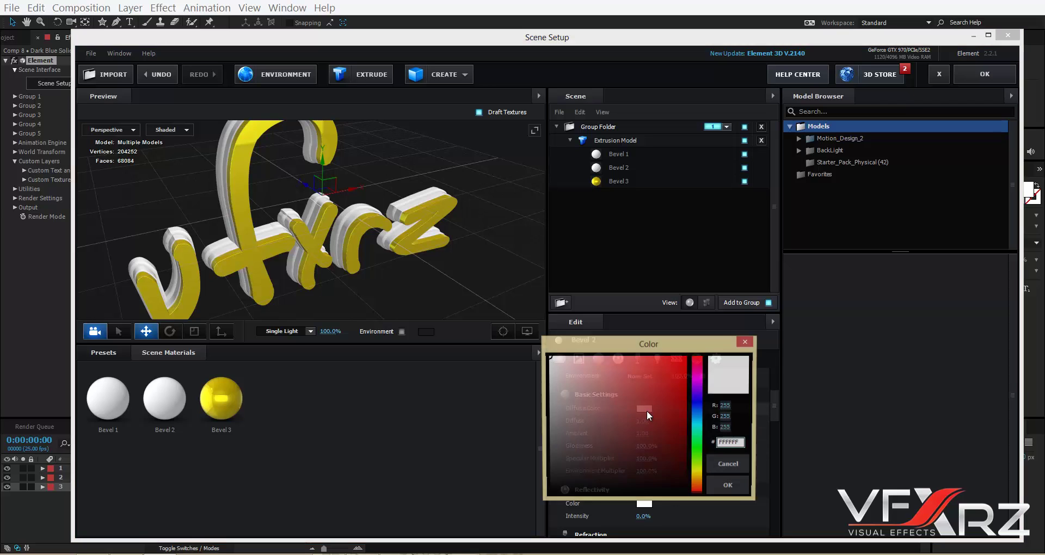
left_click(697, 464)
left_click_drag(670, 452, 734, 329)
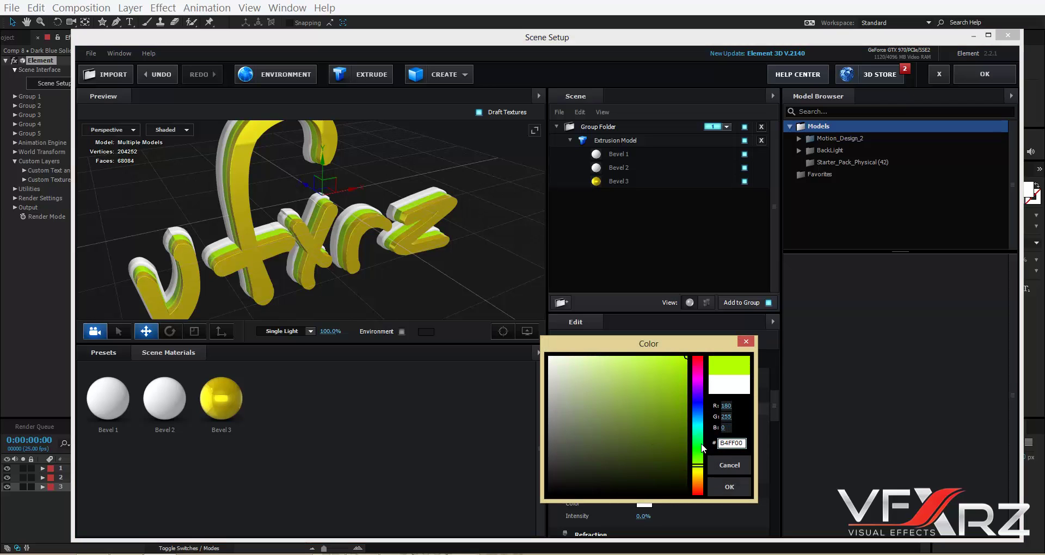
left_click_drag(701, 448, 698, 455)
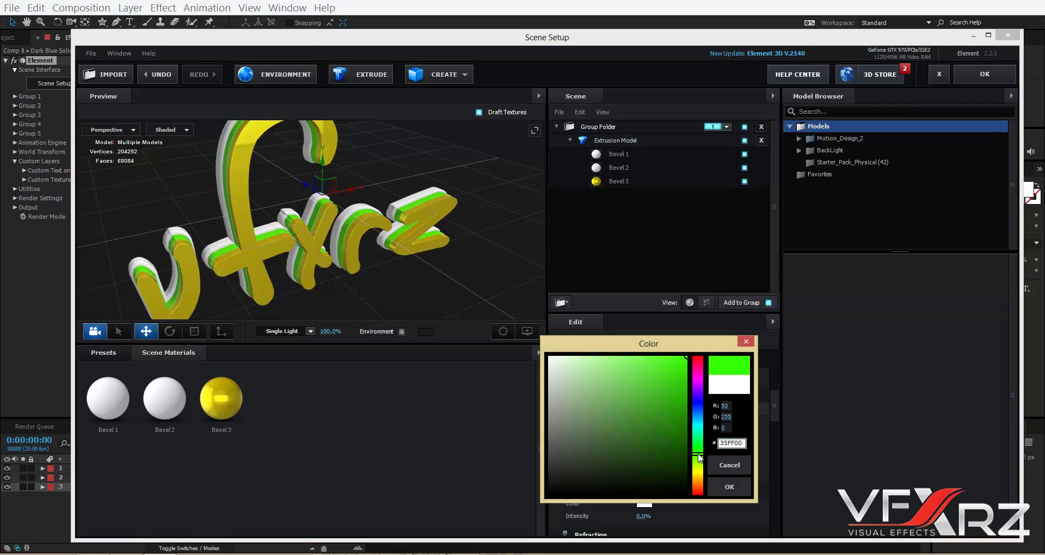
left_click(729, 486)
Make Bevel 1 black in diffuse and reflection color, with 37% Reflectivity Intensity.
left_click(126, 401)
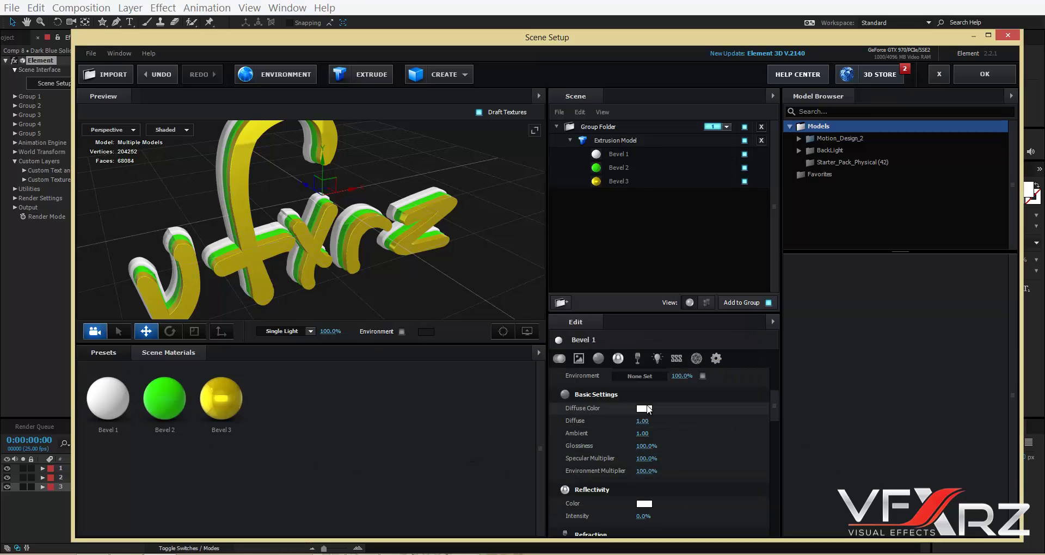
left_click(645, 408)
left_click_drag(685, 493, 700, 510)
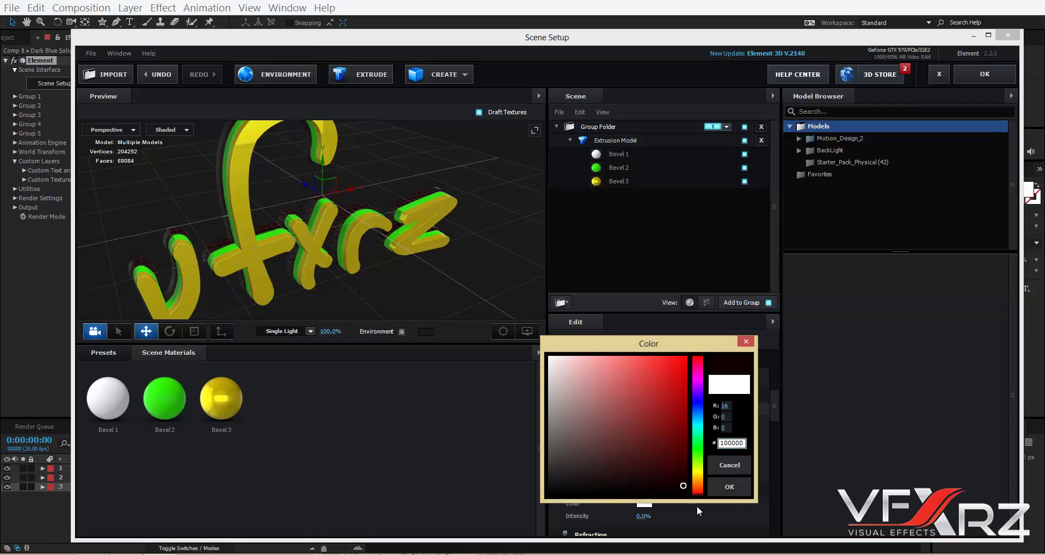
left_click(729, 485)
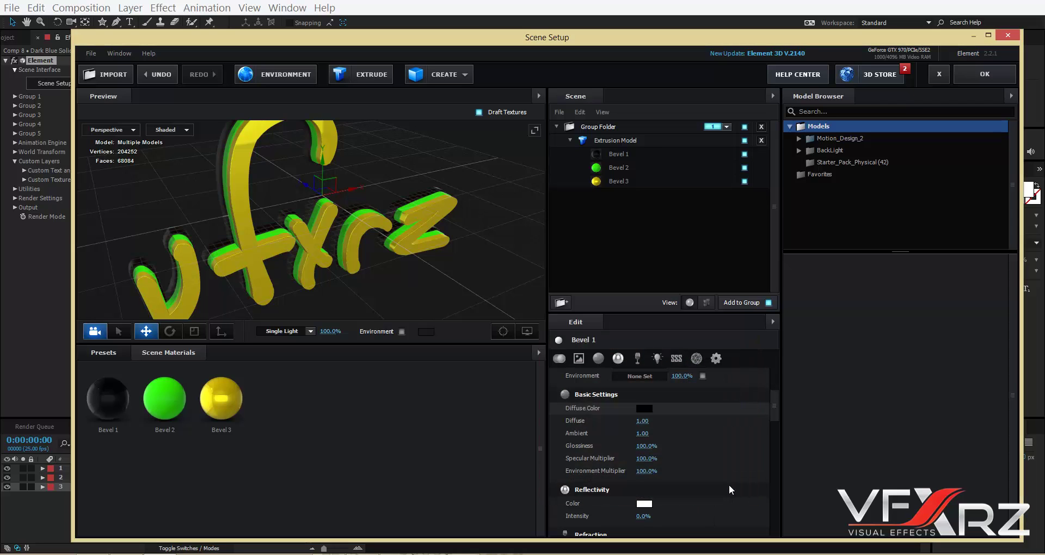
left_click_drag(645, 516, 668, 516)
left_click(643, 503)
left_click(687, 545)
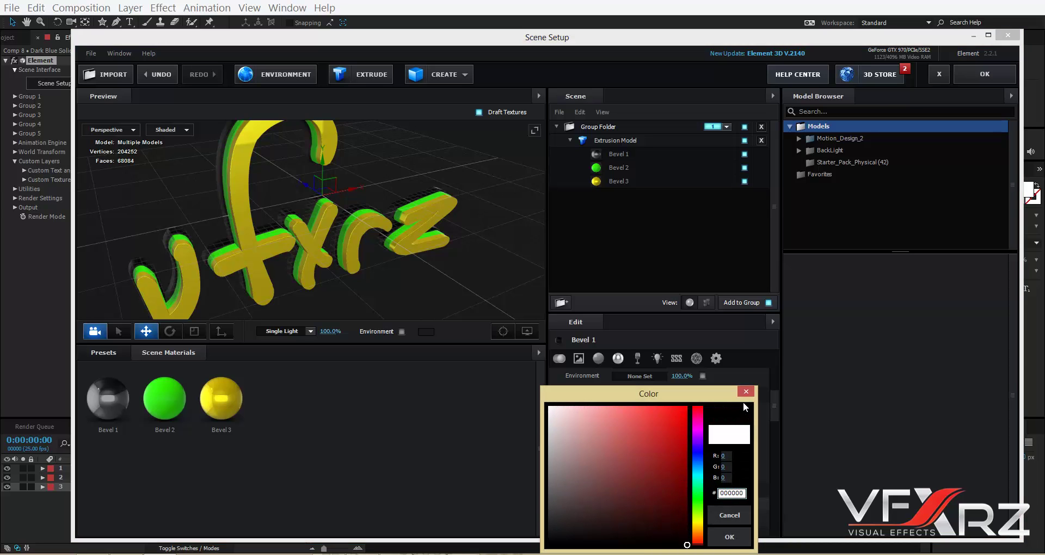
left_click(729, 535)
mouse_move(478, 288)
left_mouse_down()
mouse_move(488, 271)
mouse_move(443, 243)
mouse_move(463, 282)
left_mouse_up()
Apply the Element scene, then set Saber on Dark Blue Solid 5 to Transparent compositing and 24% Glow Intensity.
left_click(984, 74)
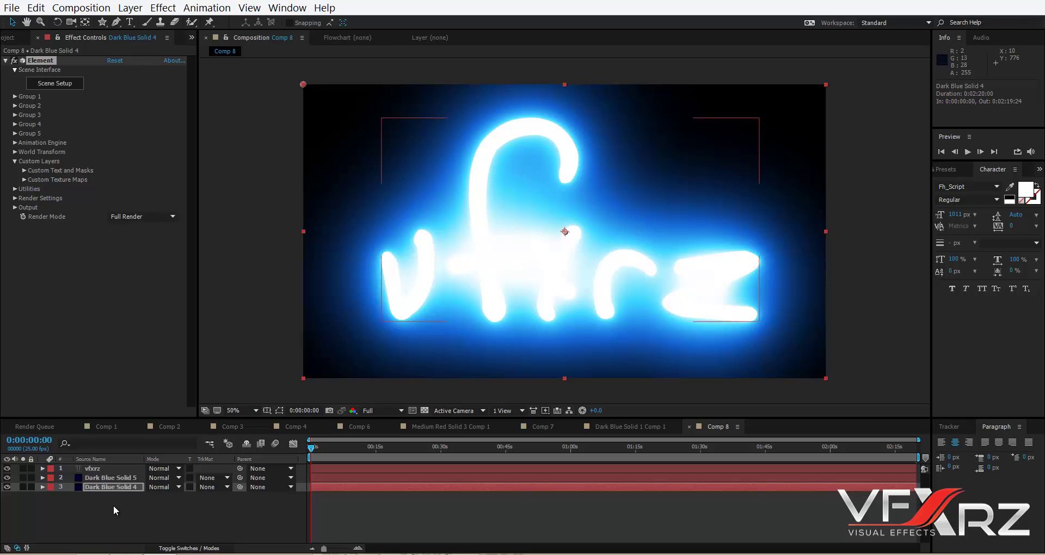
left_click(107, 479)
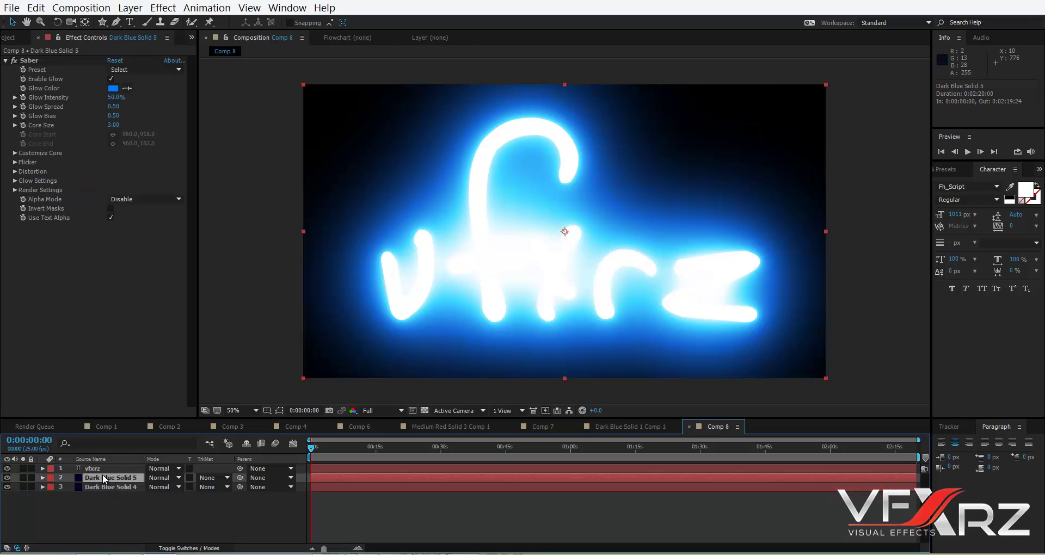
left_click(33, 60)
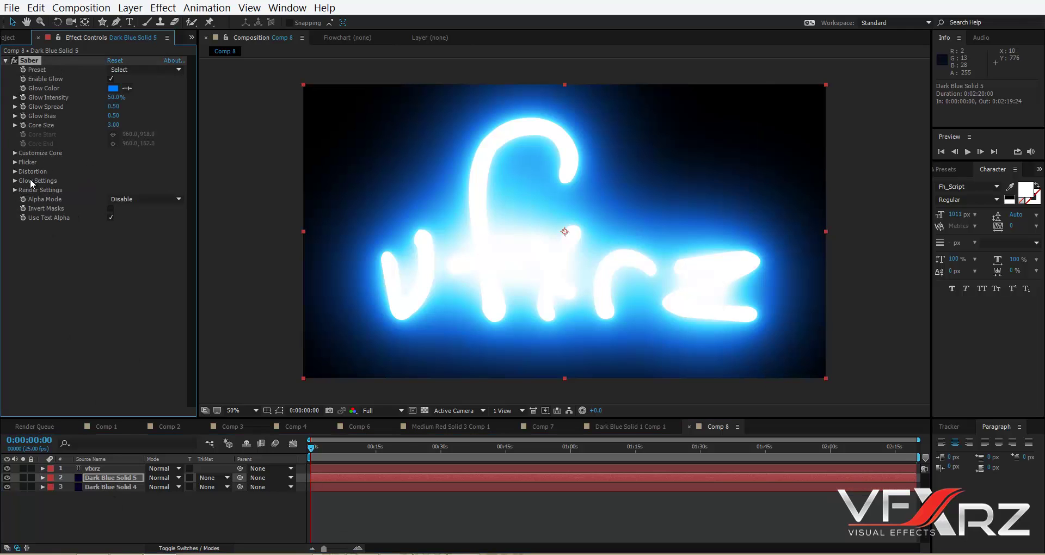
left_click(16, 189)
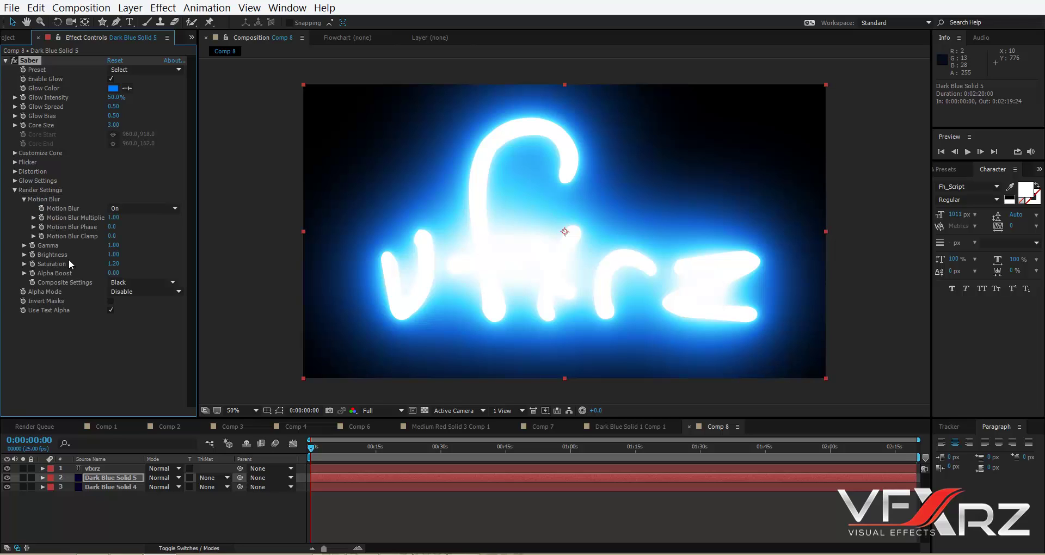
left_click(130, 282)
left_click(136, 296)
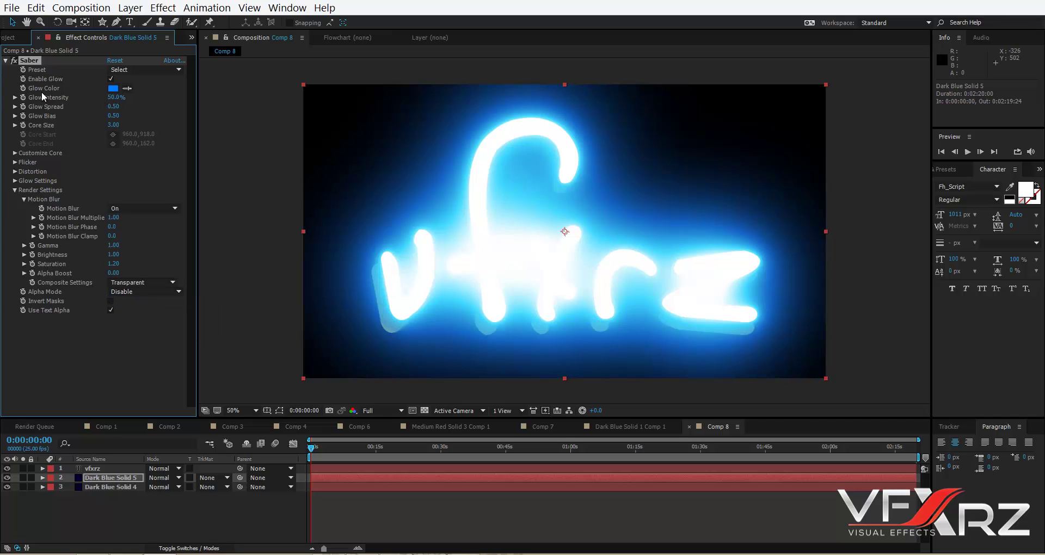
left_click_drag(110, 99, 98, 99)
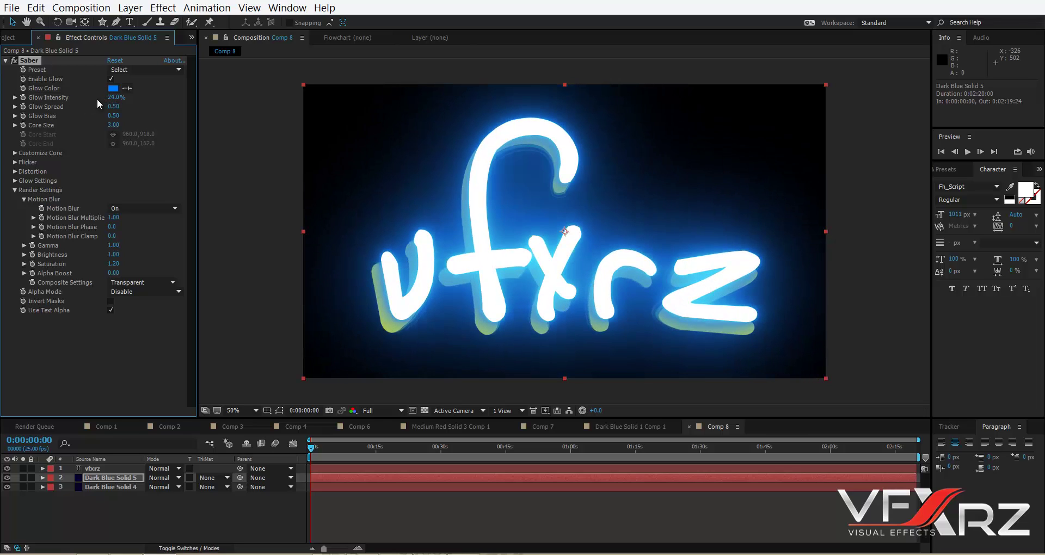
right_click(134, 503)
Add Camera 1 to the composition with default settings.
mouse_move(237, 380)
left_click(359, 443)
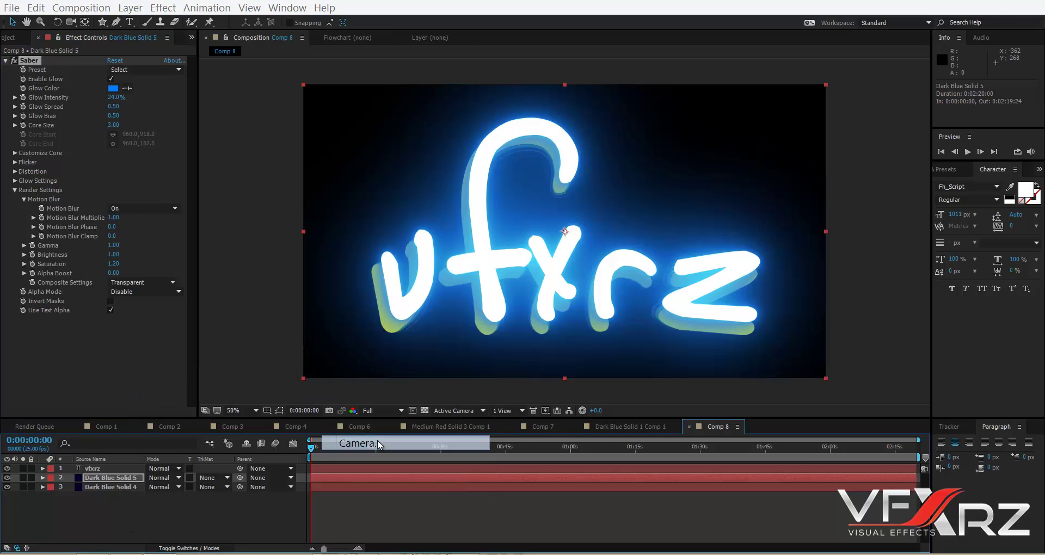
left_click(459, 298)
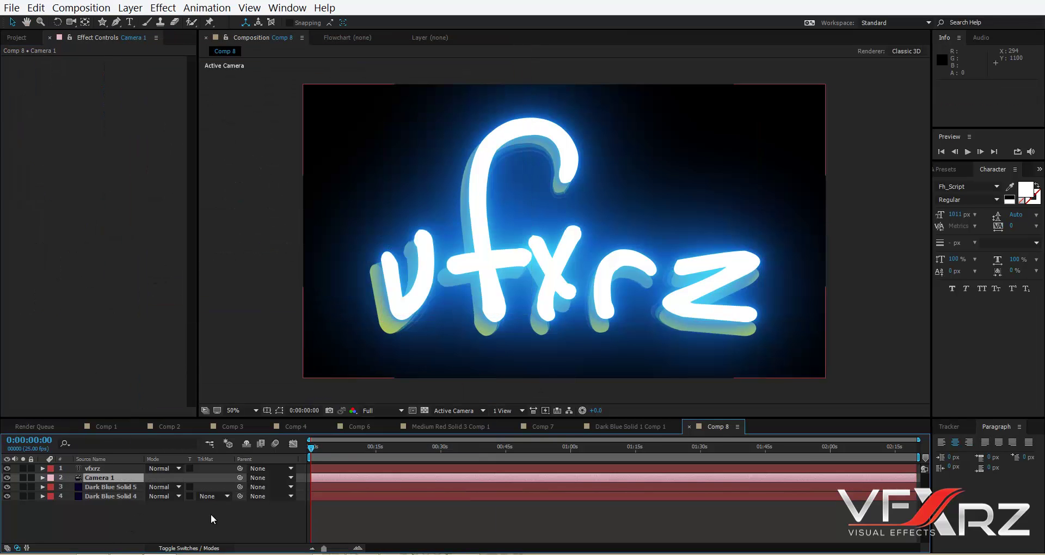
Make Dark Blue Solid 5 a 3D layer and move it down 54 pixels.
left_click(120, 486)
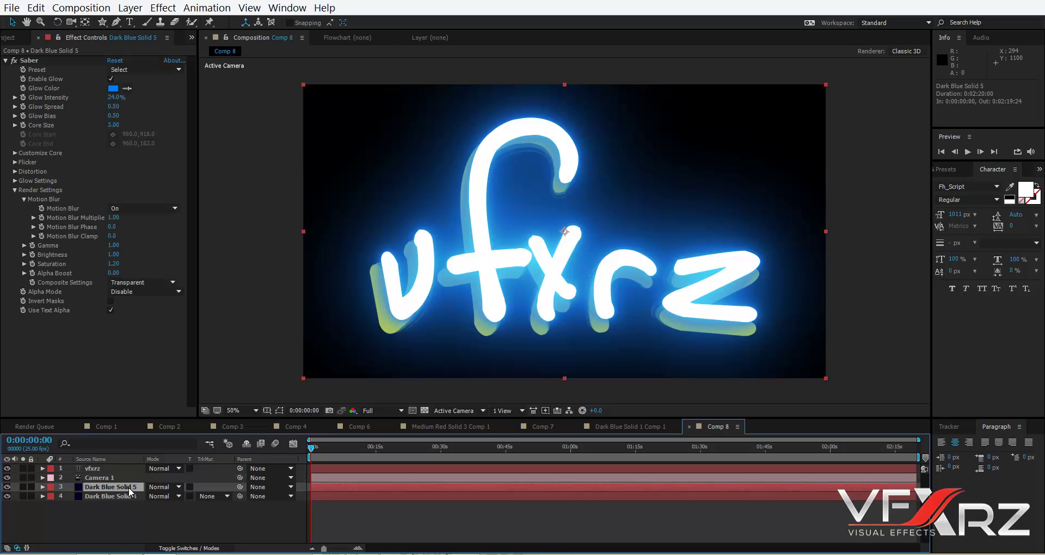
left_click(28, 62)
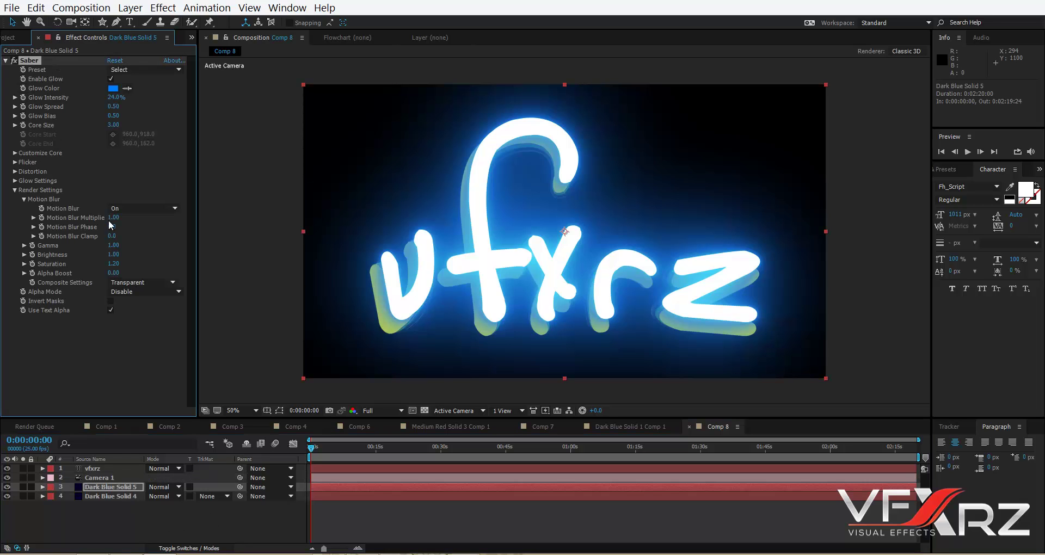
key("F4")
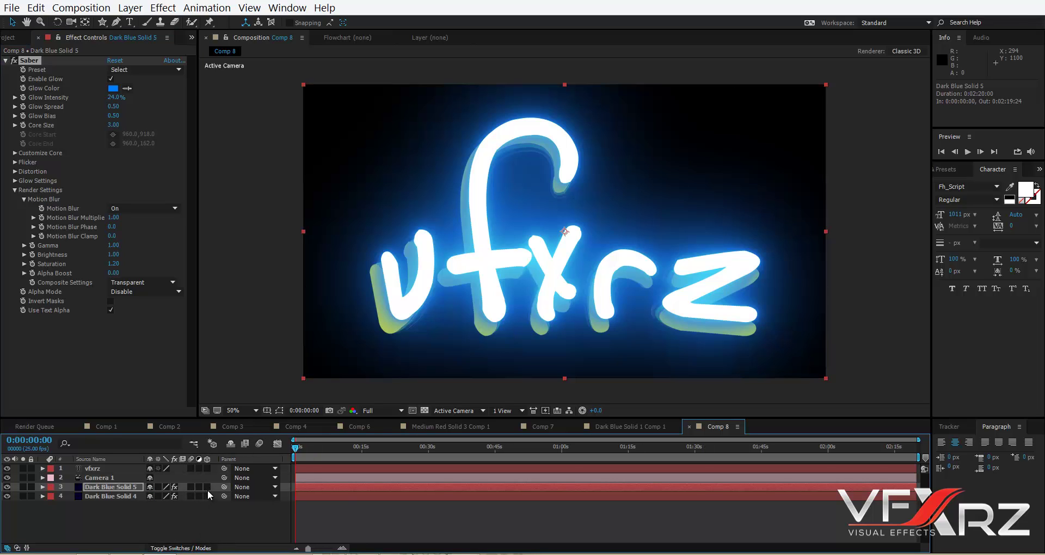
left_click(207, 486)
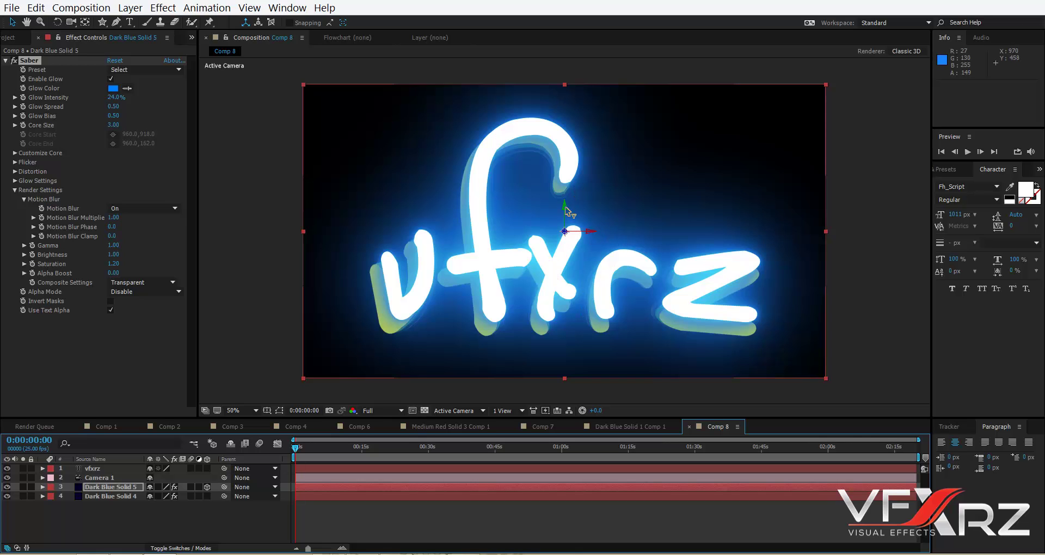
mouse_move(568, 215)
left_mouse_down()
mouse_move(571, 230)
mouse_move(566, 221)
left_mouse_up()
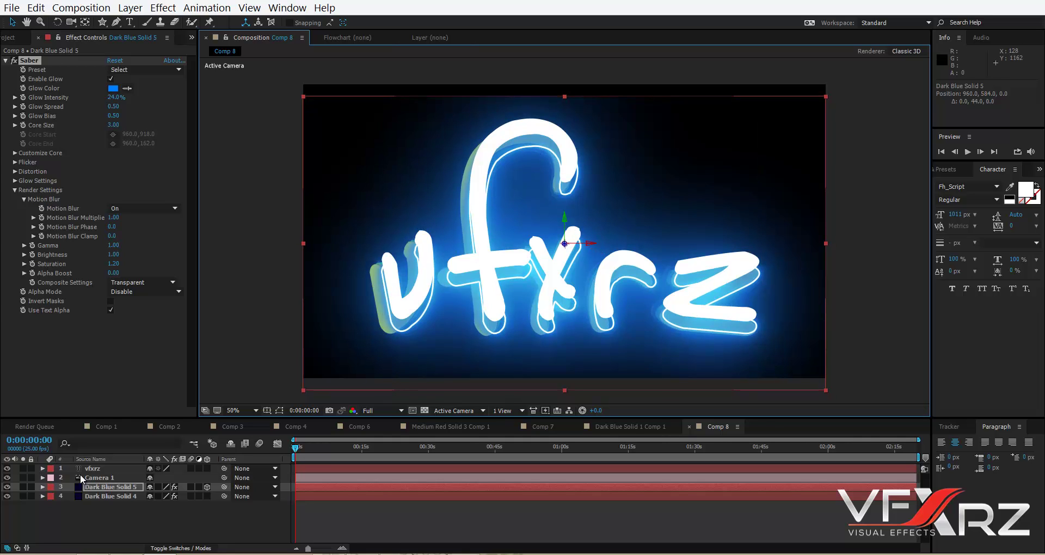
Hide the white vfxrz text layer and reselect Dark Blue Solid 5.
left_click(111, 470)
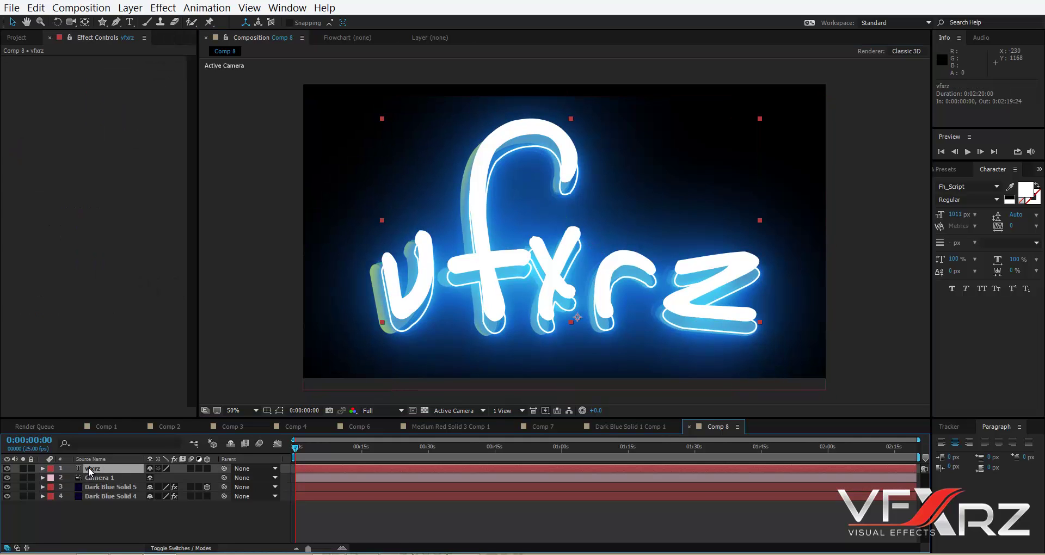
left_click(7, 468)
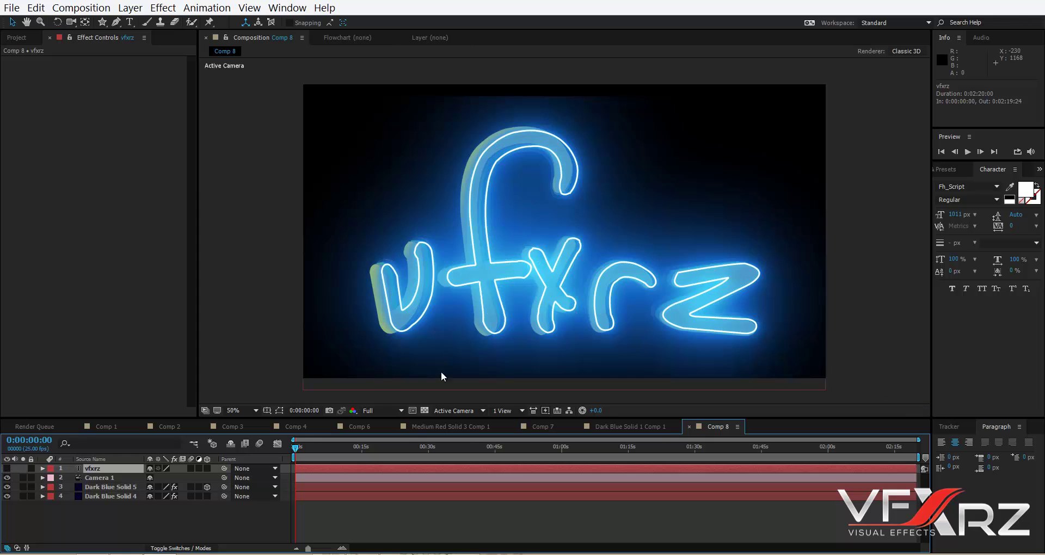
left_click(119, 487)
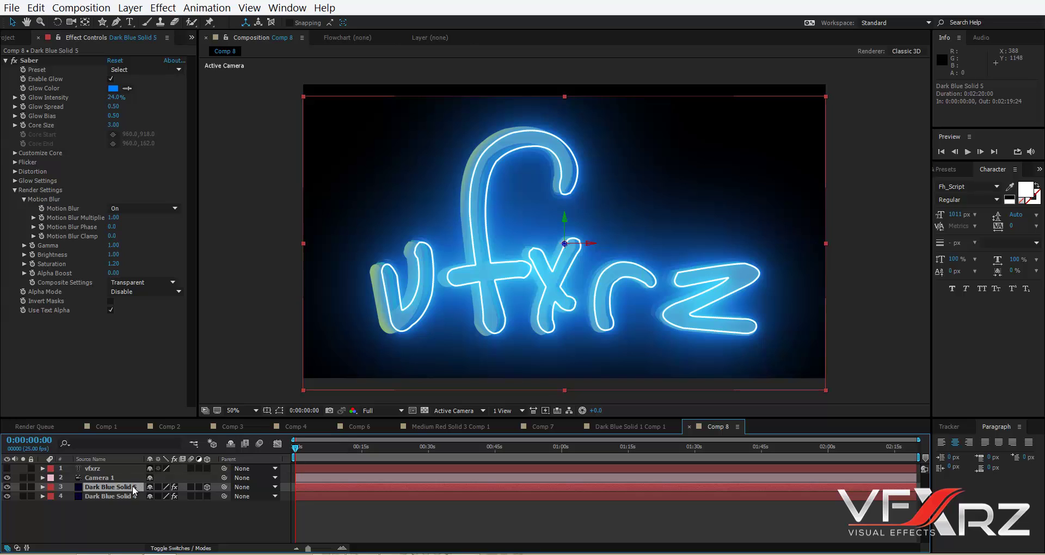
Nudge the glow solid left and 56 pixels in depth, orbiting Camera 1 to check alignment.
left_click_drag(591, 246, 582, 242)
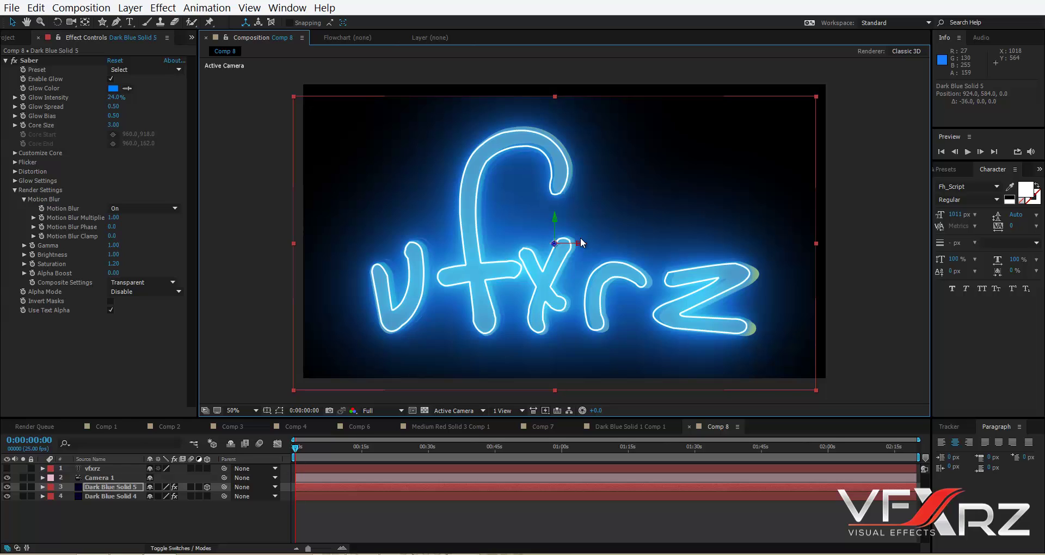
key("c")
left_click_drag(580, 237, 256, 112)
left_click_drag(465, 254, 494, 279)
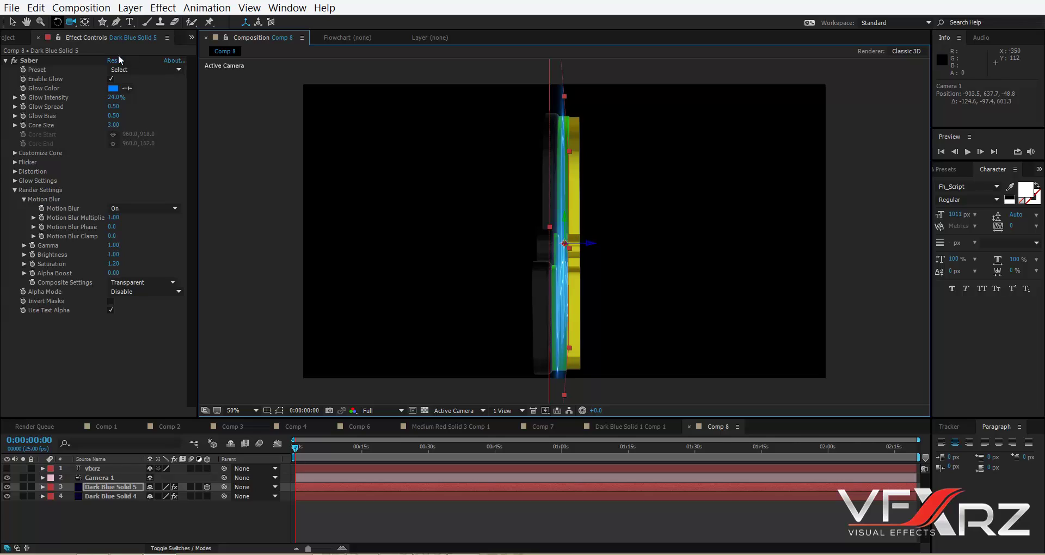
left_click(13, 22)
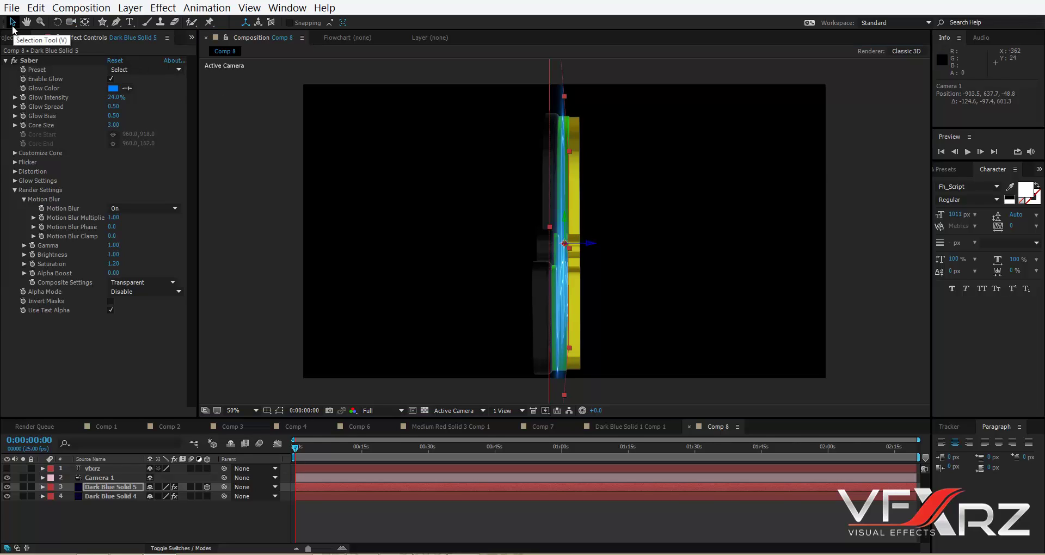
left_click_drag(594, 248, 607, 248)
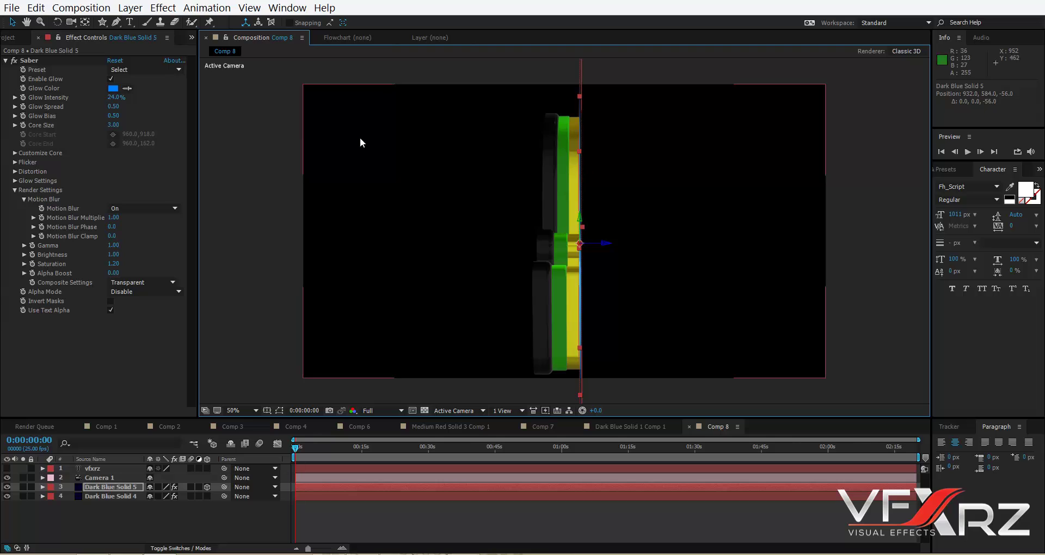
left_click(71, 22)
left_click_drag(558, 180, 527, 208)
Apply the GhostBuster Saber preset to the vfxrz outline and orbit the camera to inspect it.
left_click(98, 77)
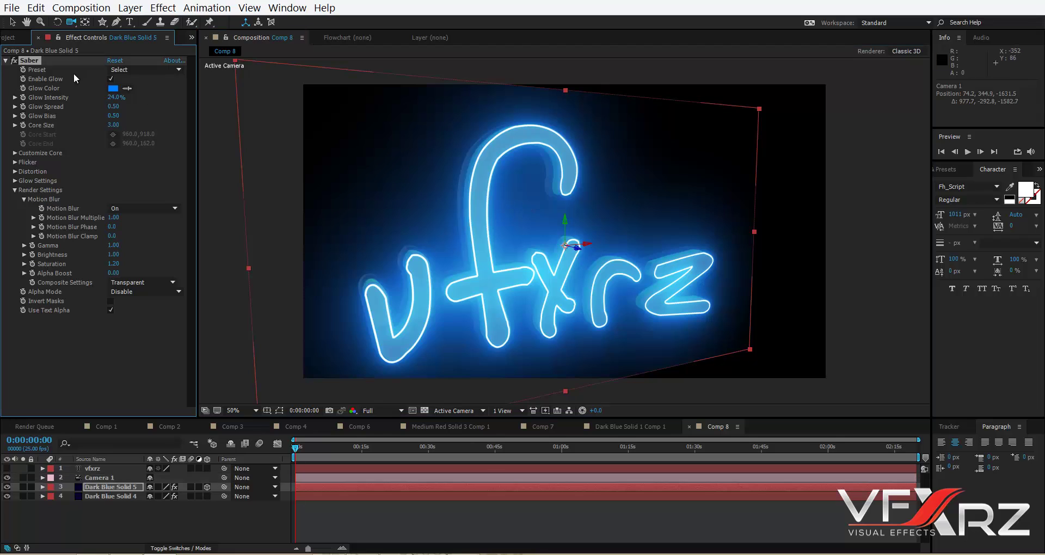
left_click(135, 70)
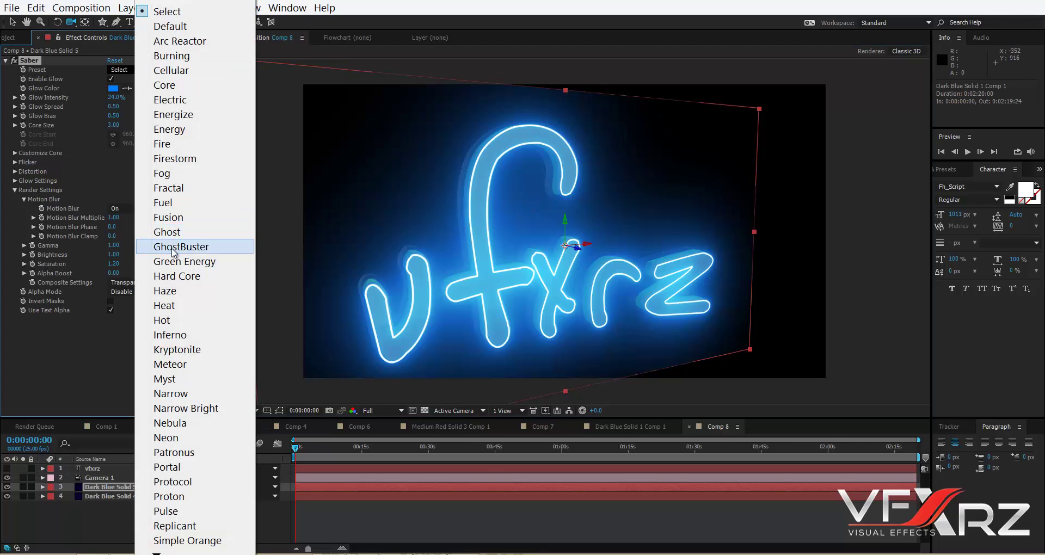
left_click(204, 251)
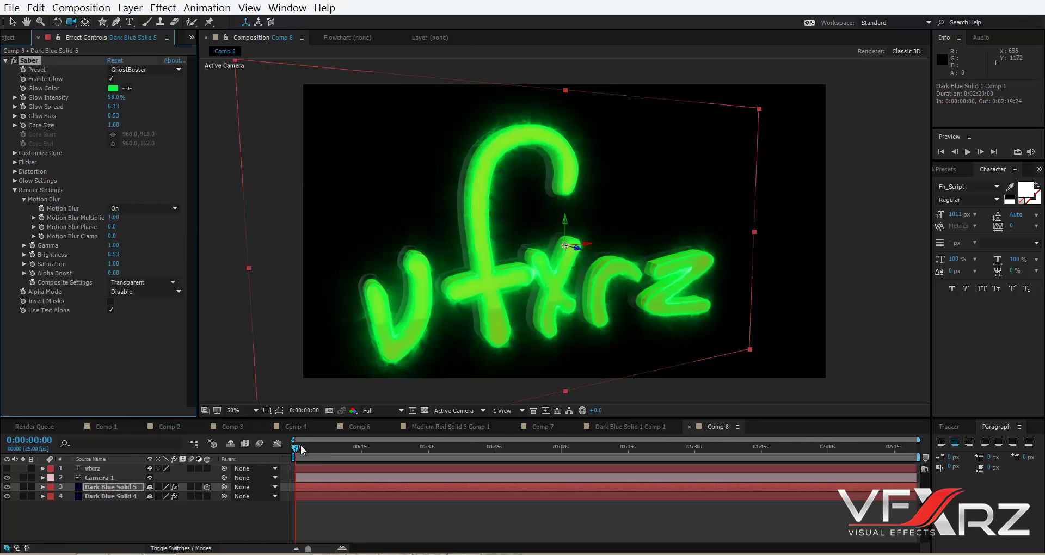
left_click_drag(626, 286, 557, 296)
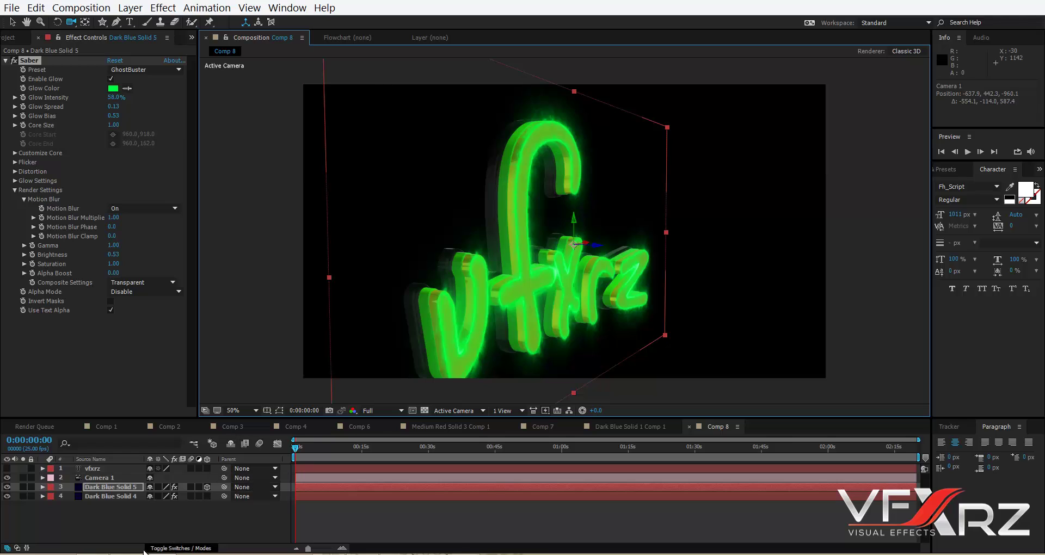
Set Dark Blue Solid 5's blend mode to Add.
left_click(165, 549)
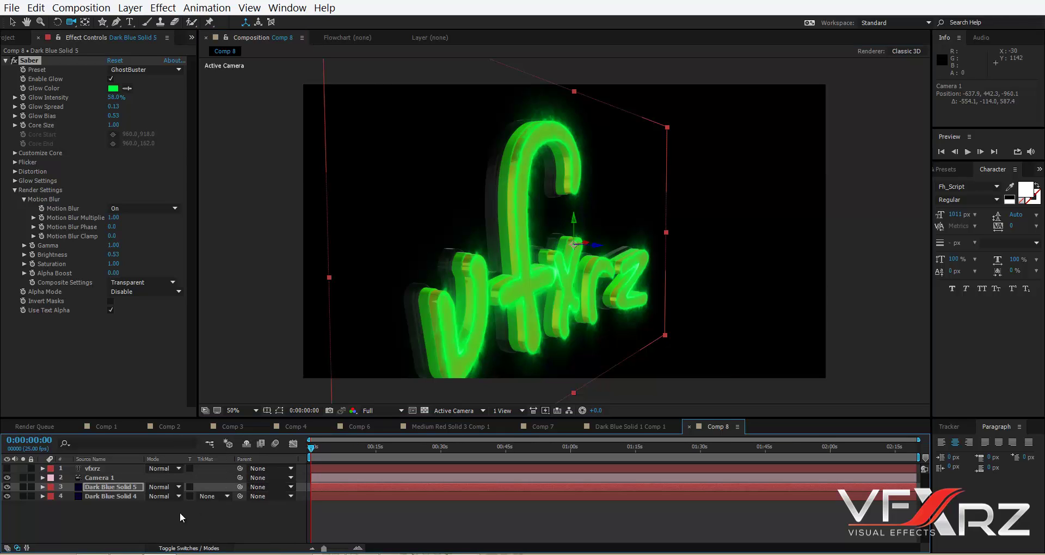
left_click(164, 486)
left_click(199, 191)
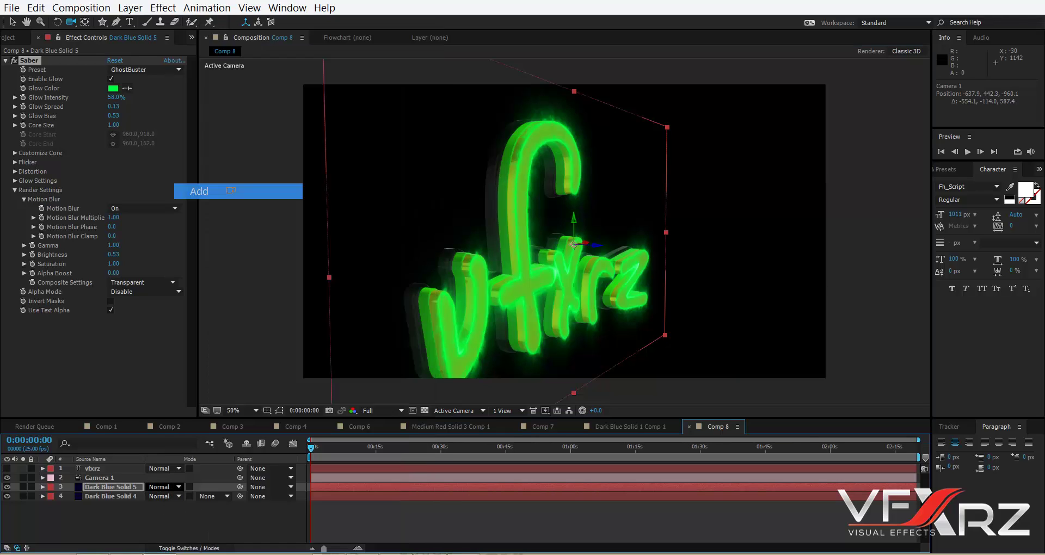
mouse_move(554, 299)
left_mouse_down()
mouse_move(440, 289)
mouse_move(460, 302)
mouse_move(538, 294)
left_mouse_up()
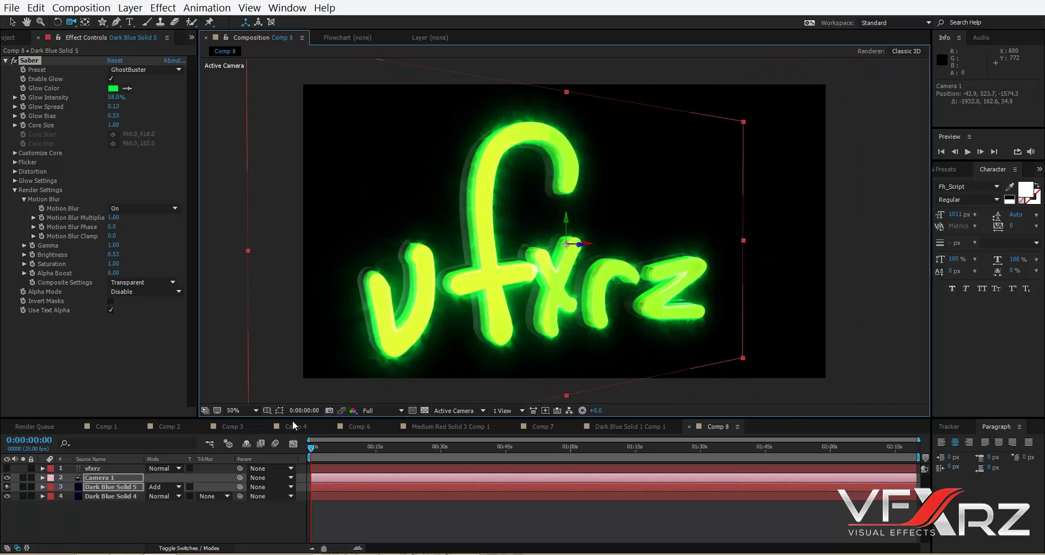
Move the playhead to 0:00:11:05 and orbit the camera to rotate the text.
left_click(337, 445)
left_click(358, 445)
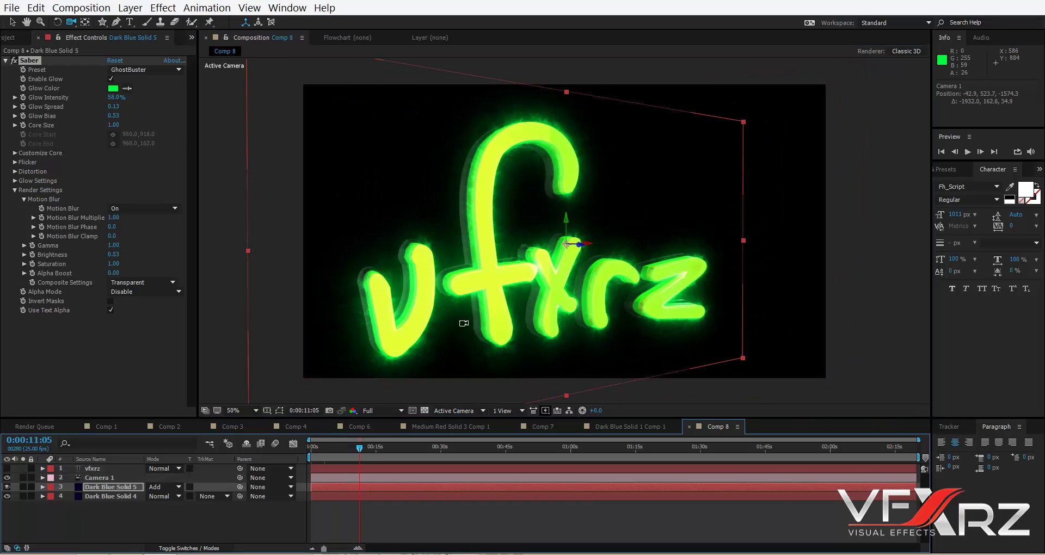
left_click_drag(468, 322, 544, 310)
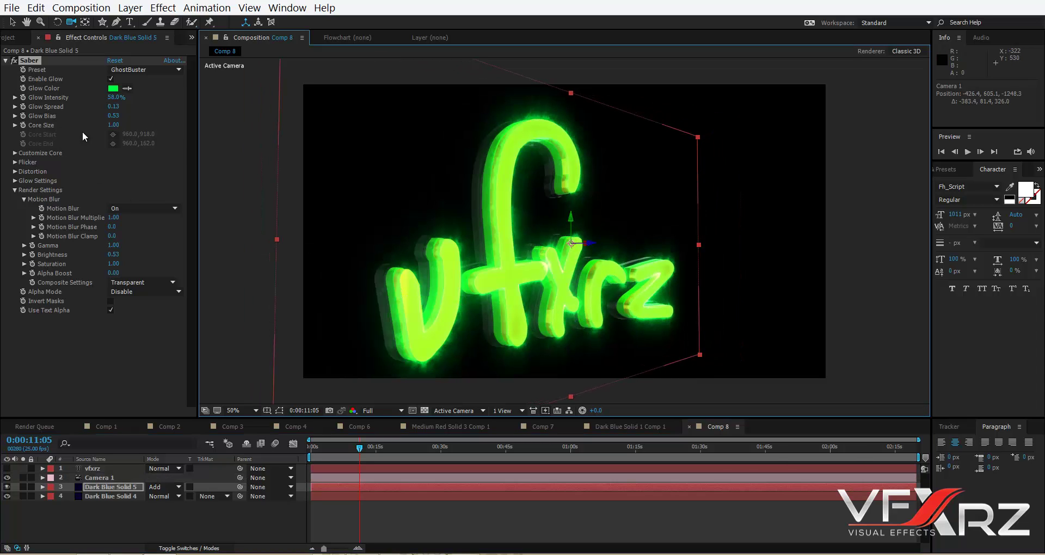
Try the Hard Core Saber preset, then settle on Heat for an orange fiery glow.
left_click(145, 69)
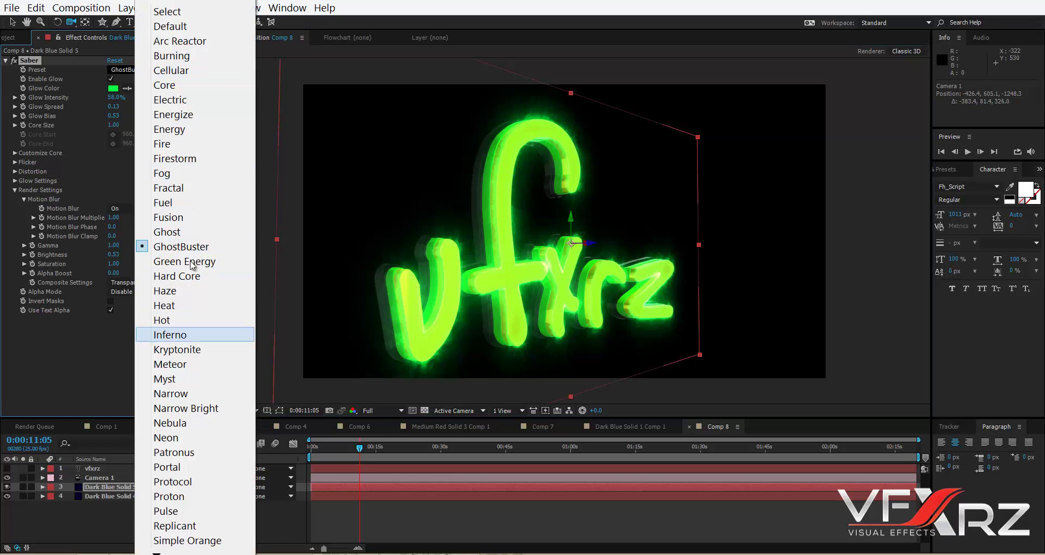
left_click(185, 276)
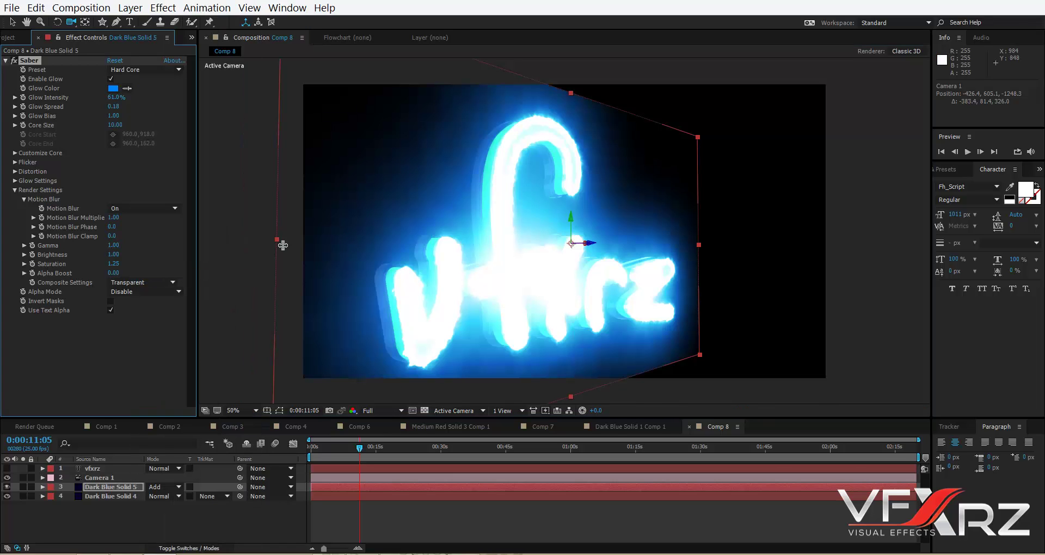
left_click(164, 70)
left_click(185, 305)
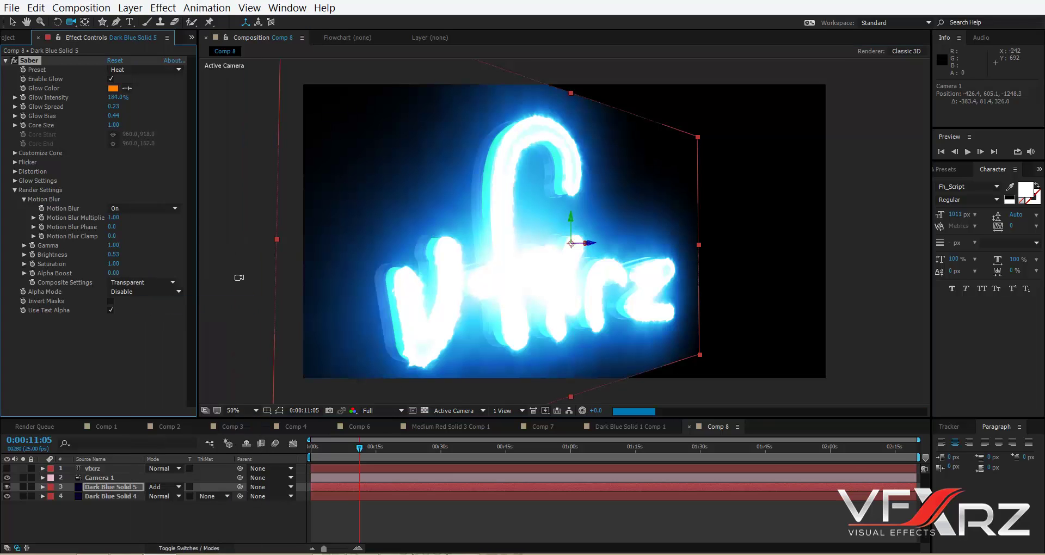
left_click_drag(245, 244, 450, 245)
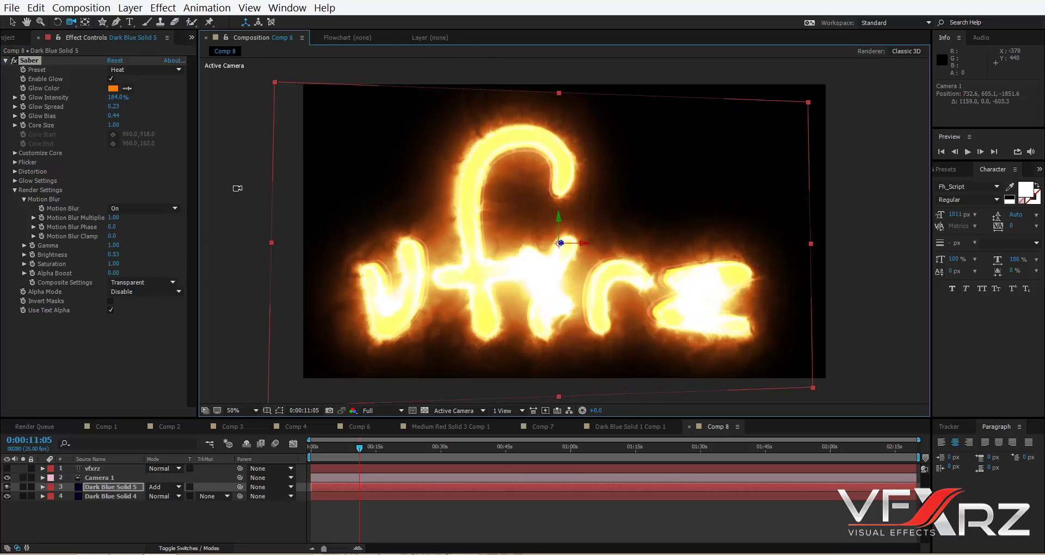
Collapse the Saber Render Settings group and orbit the camera to an angled view of the text.
left_click_drag(532, 259, 542, 257)
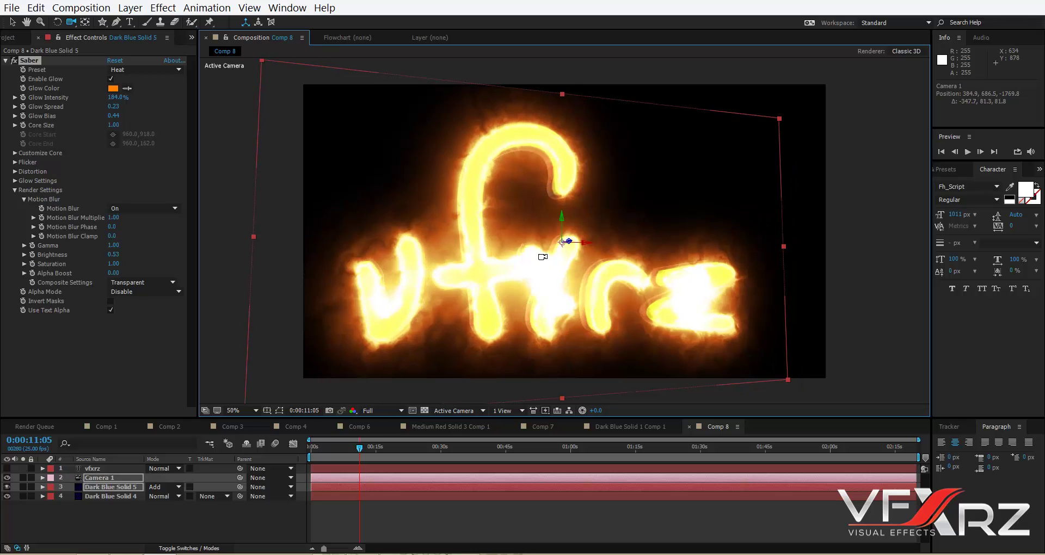
left_click(15, 190)
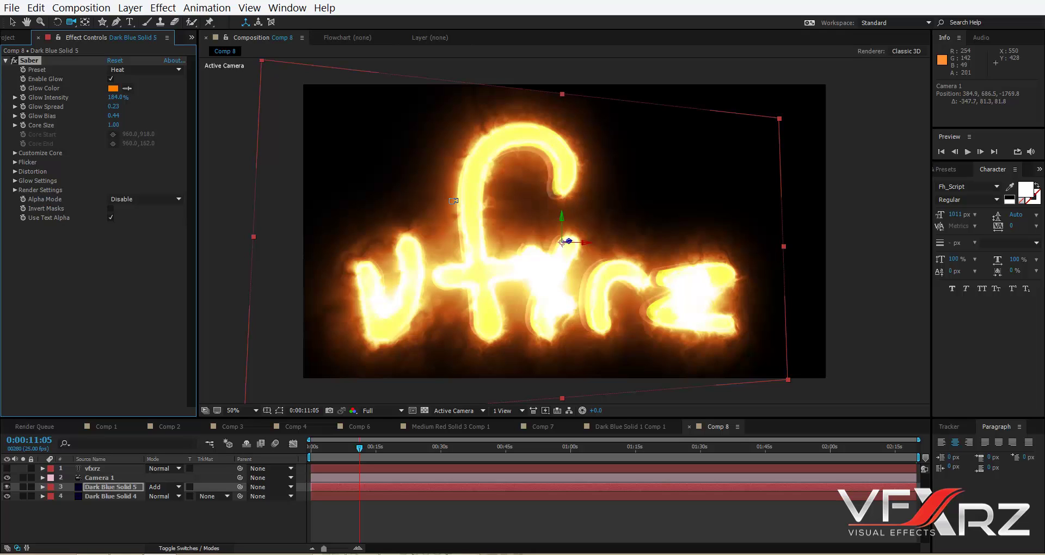
left_click_drag(443, 191, 514, 225)
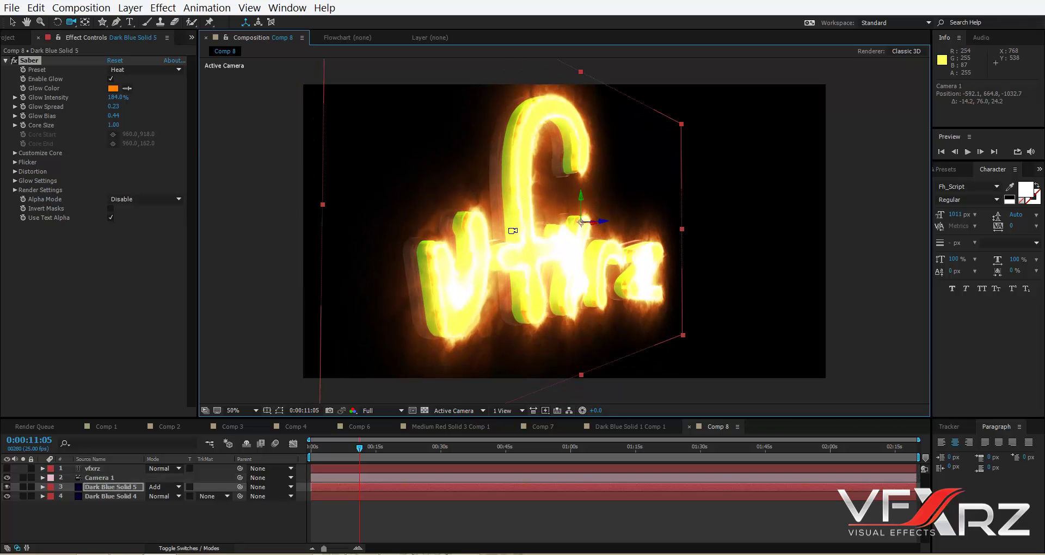